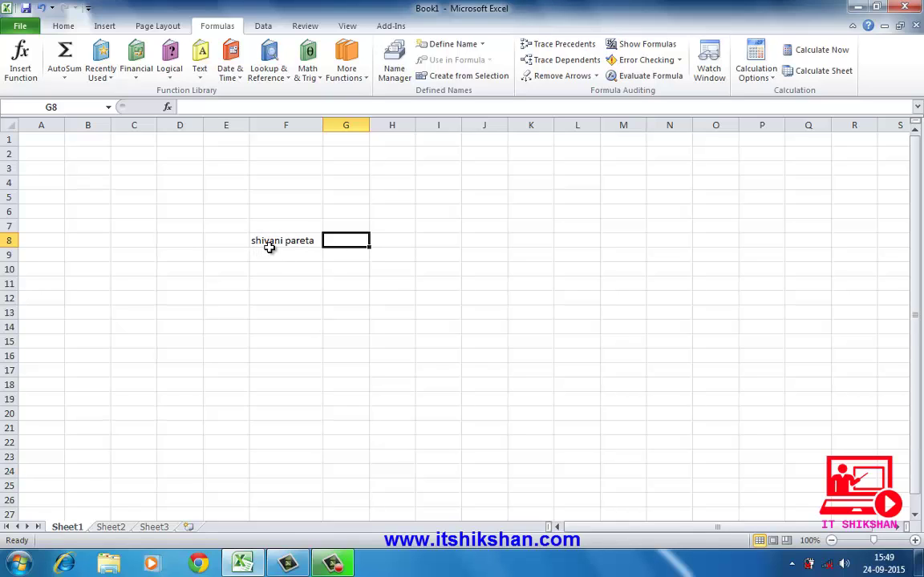
key("Right")
key("Down")
key("Down")
key("Down")
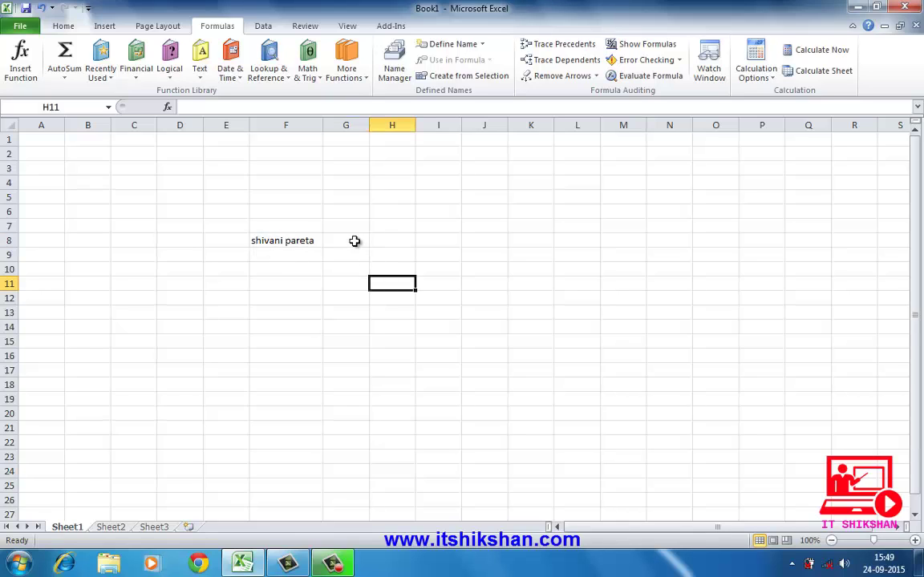
Enter =left(f8,5) in cell G8 to extract the first five characters of F8, closing the Windows color scheme dialog without choosing an option
left_click(355, 241)
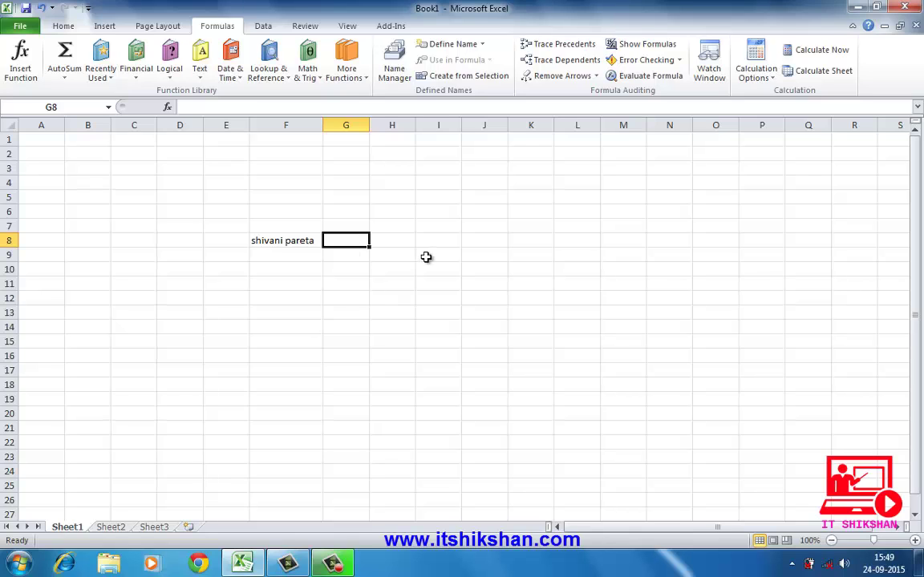
type("=l")
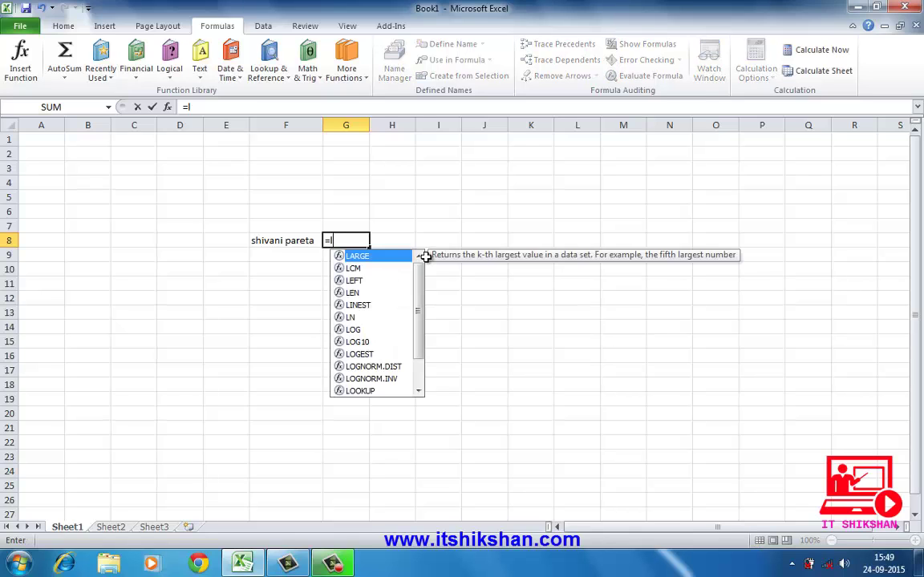
type("eft")
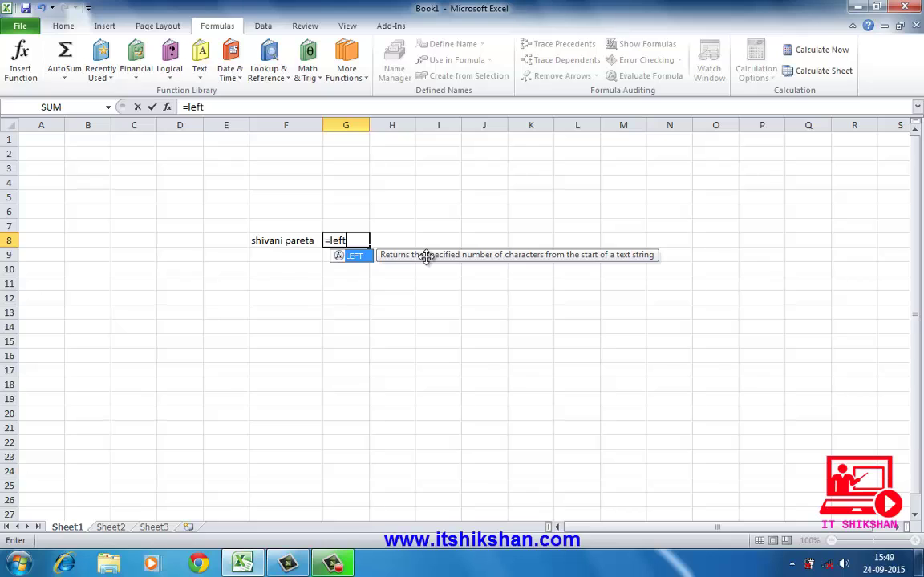
type("(")
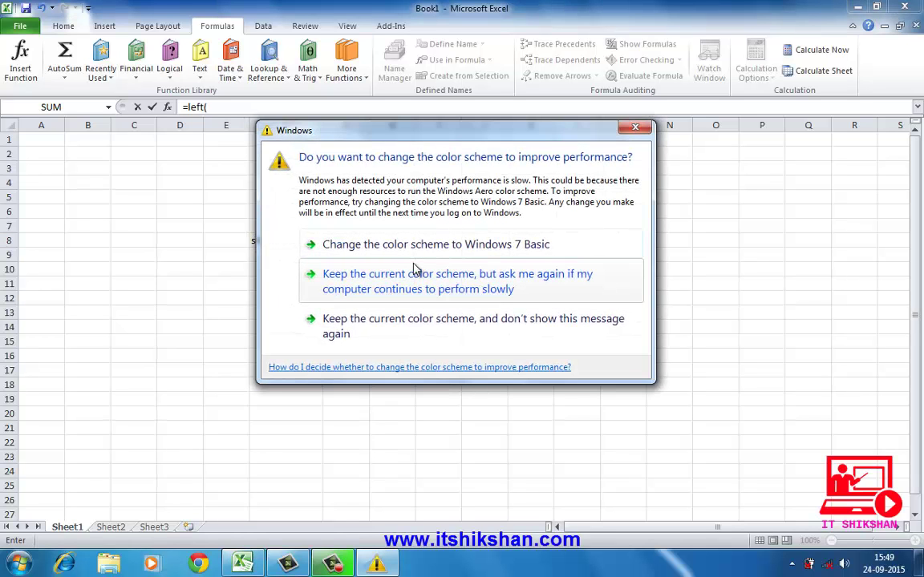
left_click(643, 126)
type("f")
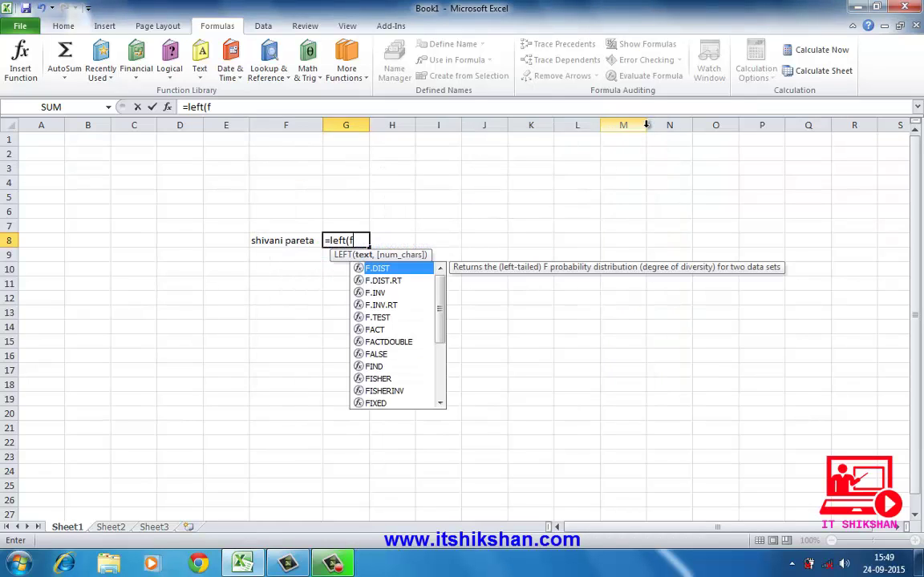
type("8")
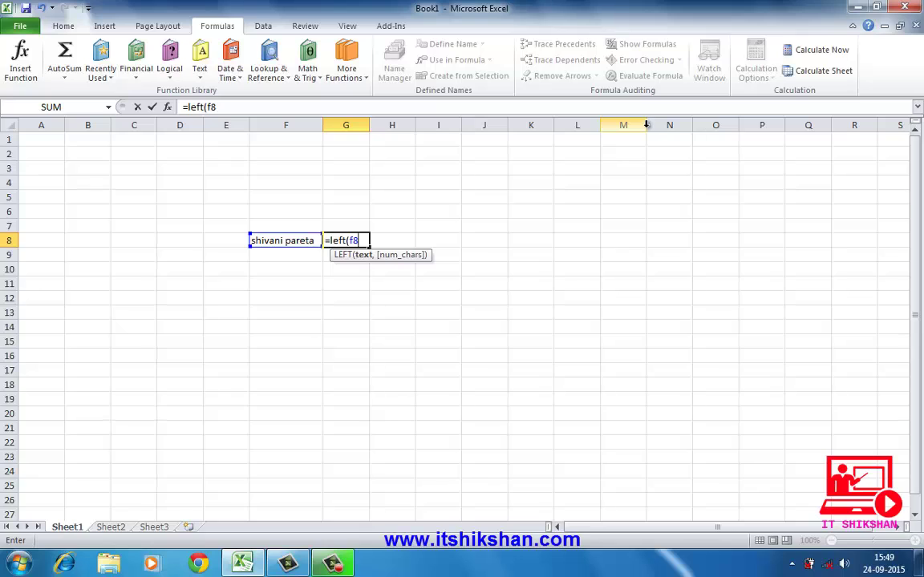
type(",")
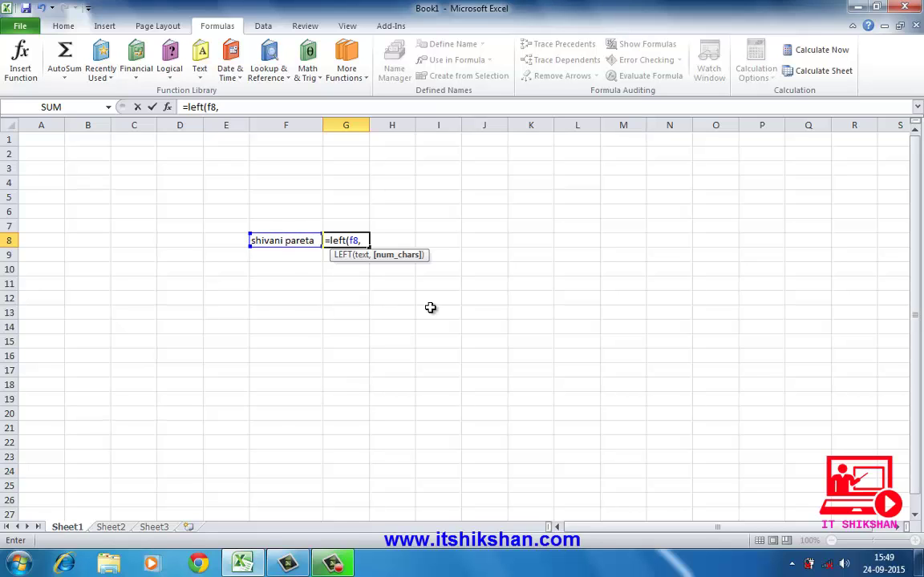
type("5)")
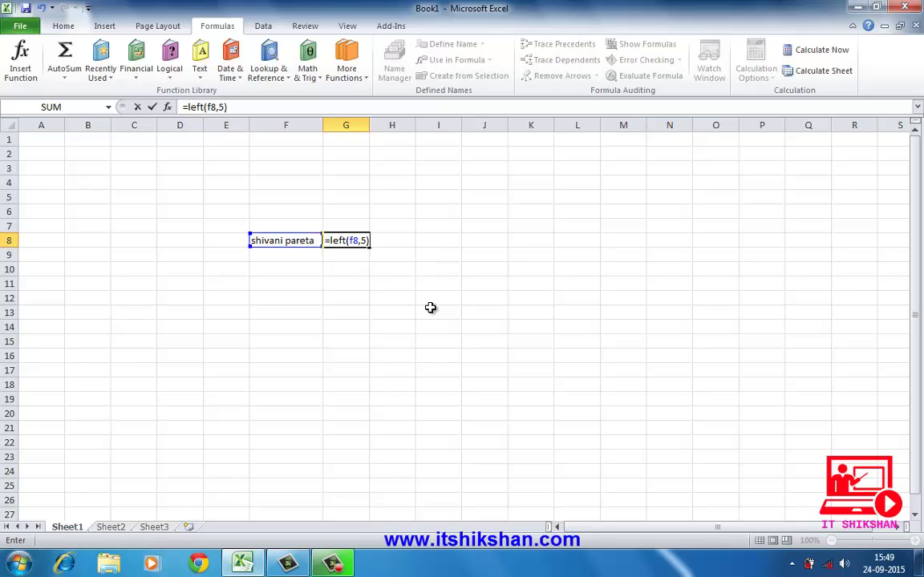
key("Return")
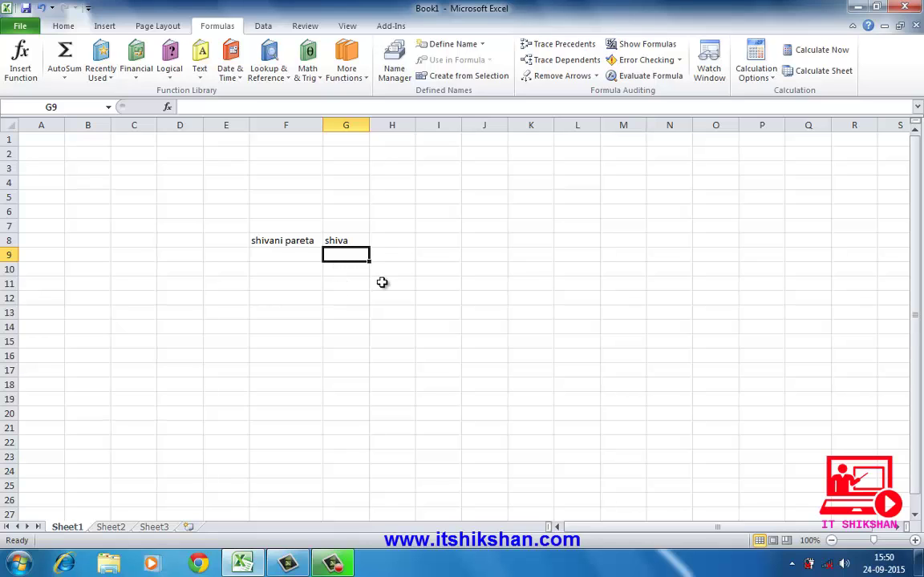
Enter =right(f8,6) in cell G9 to extract the last six characters of F8, and close the Windows color scheme dialog
type("=")
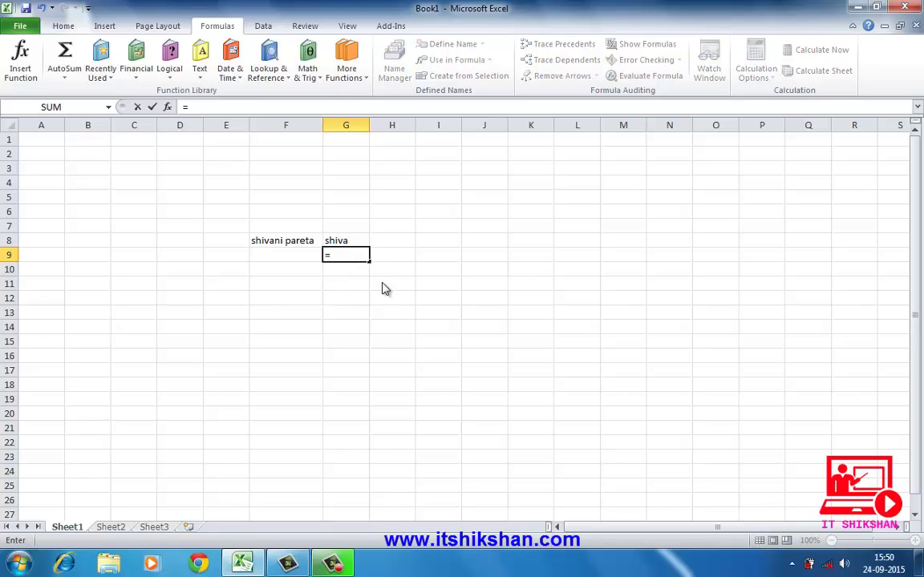
type("right")
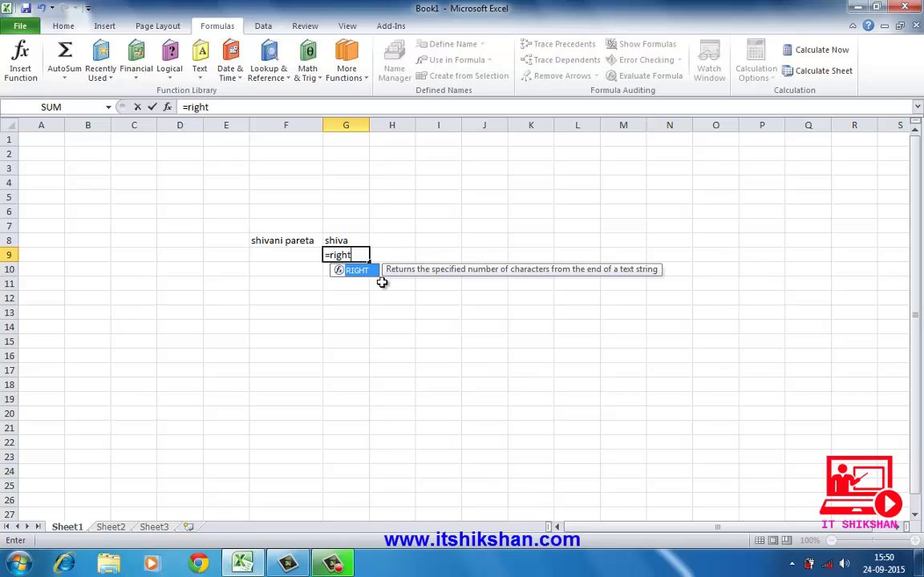
type("(")
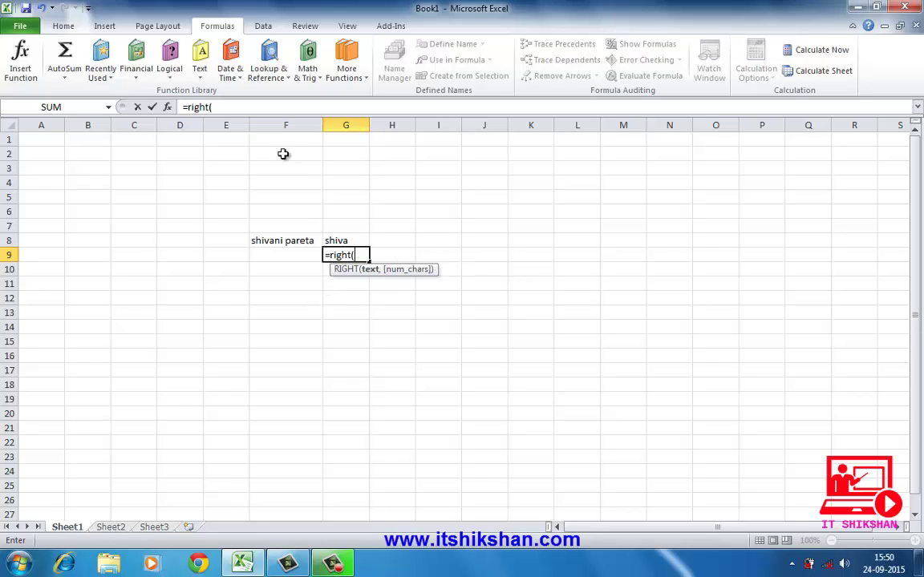
type("f")
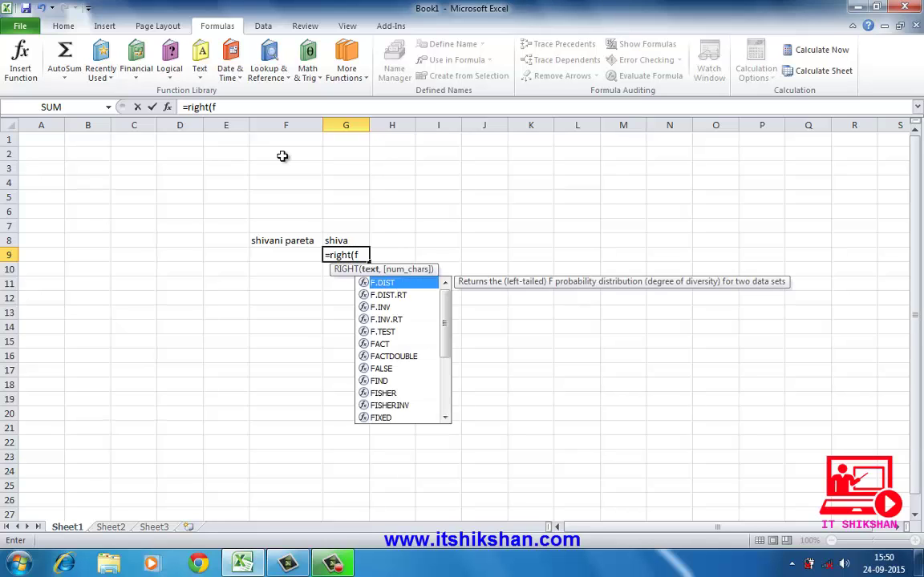
type("8")
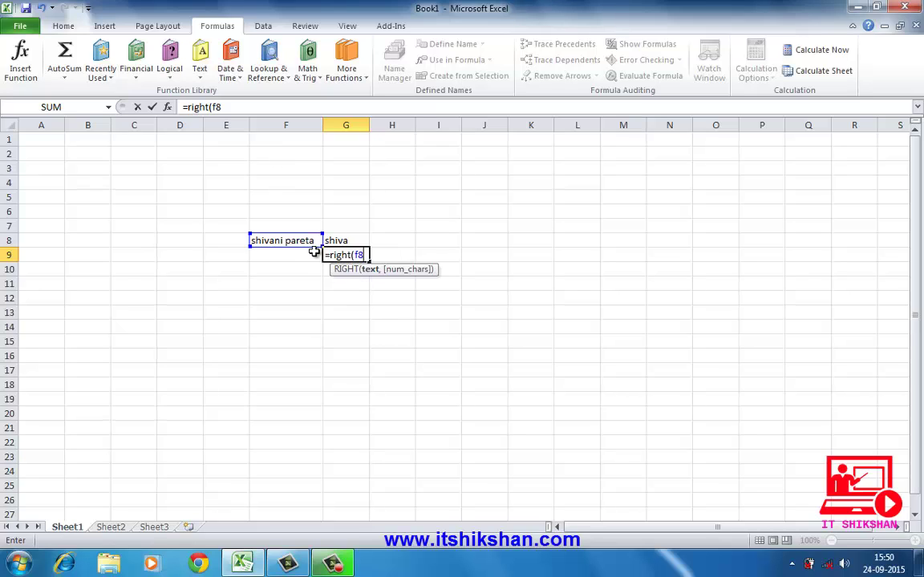
type(",")
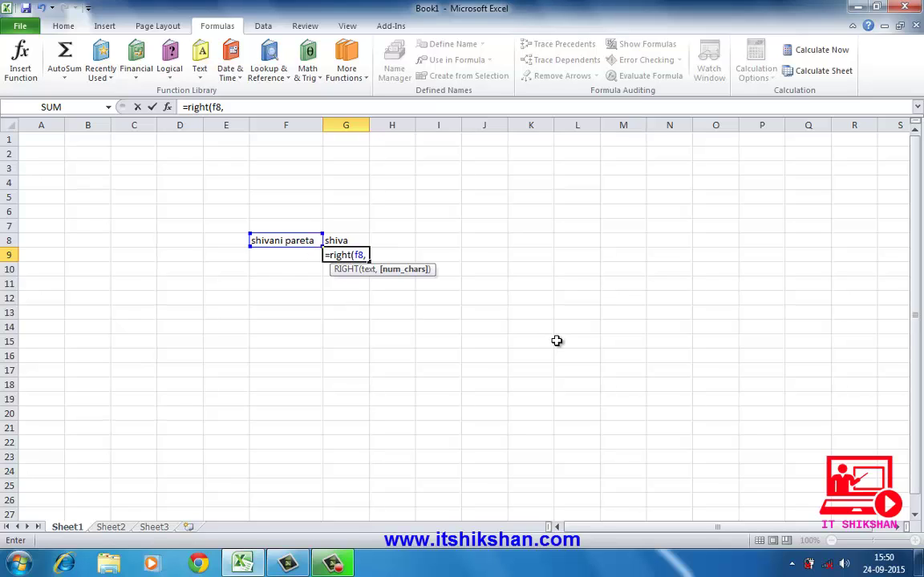
type("6)")
key("Return")
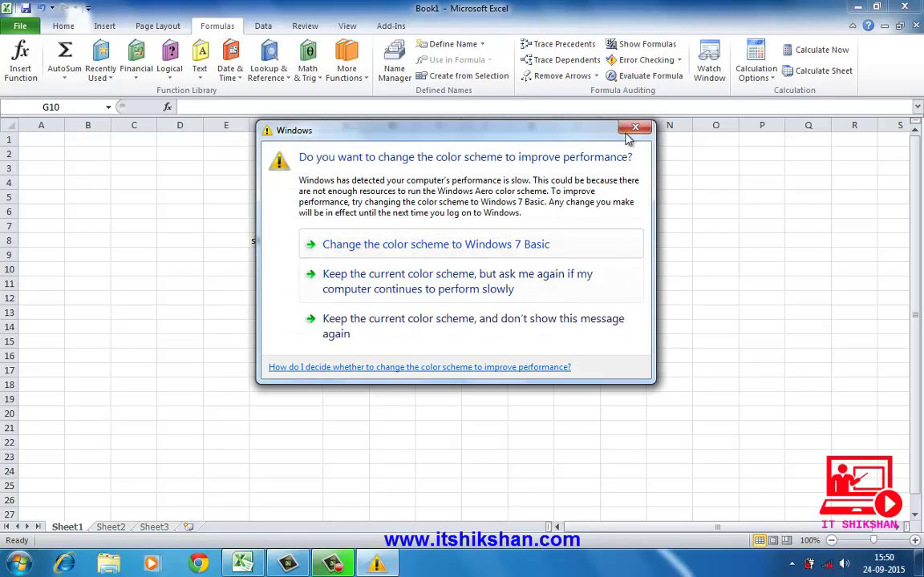
left_click(623, 123)
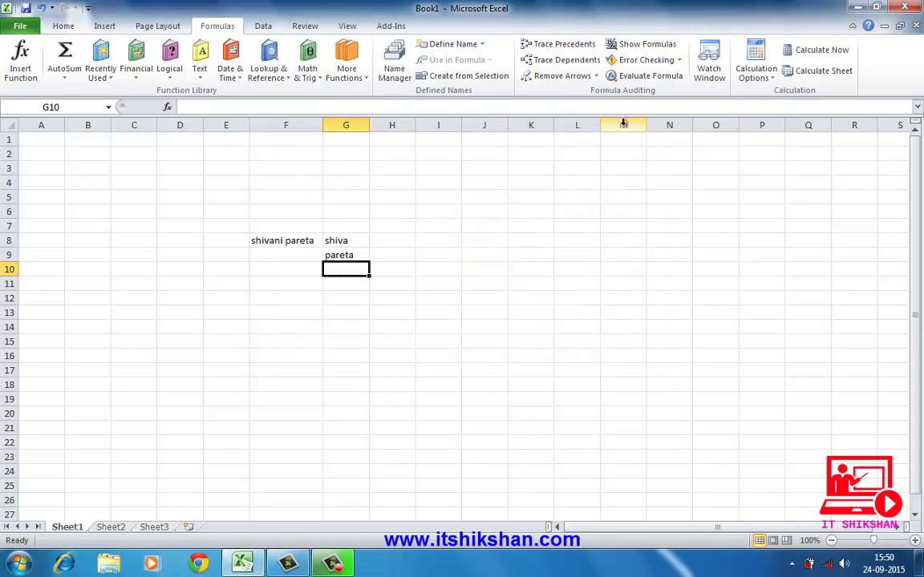
Calculate 5 raised to the power of 2 in cell H11 with the formula =power(5,2)
left_click(386, 284)
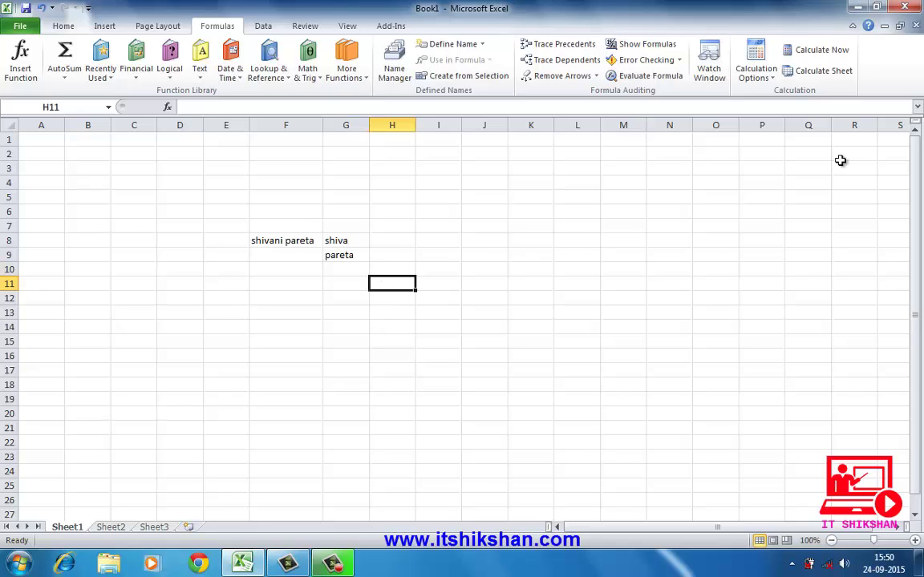
type("=")
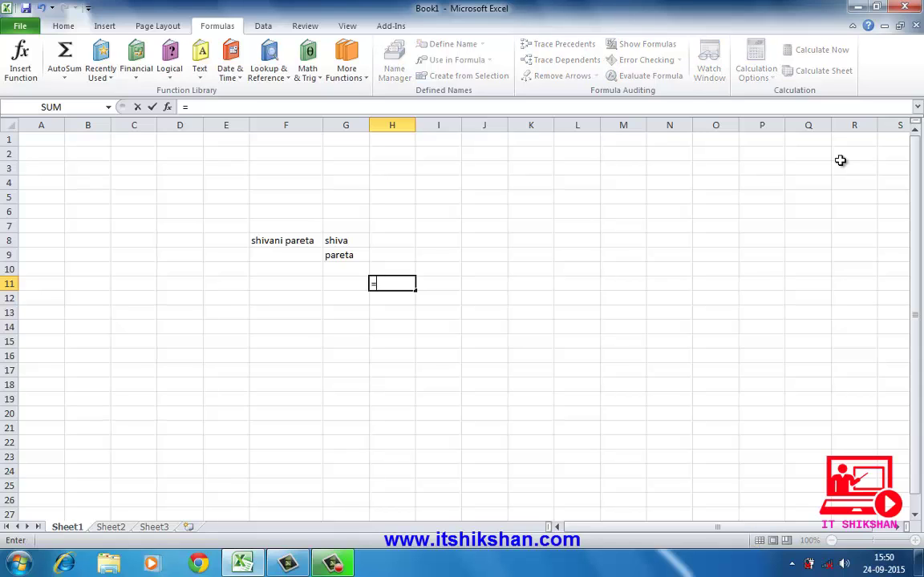
type("po")
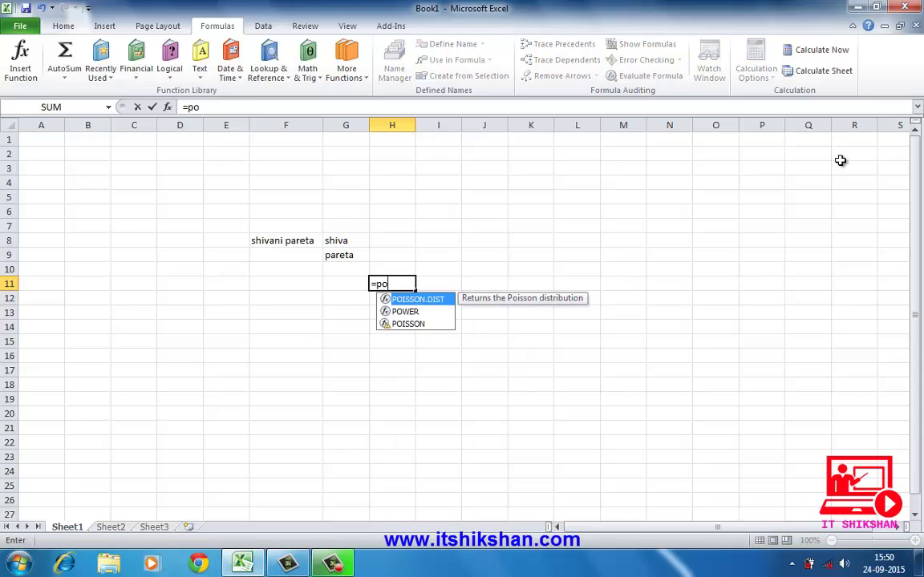
type("wer")
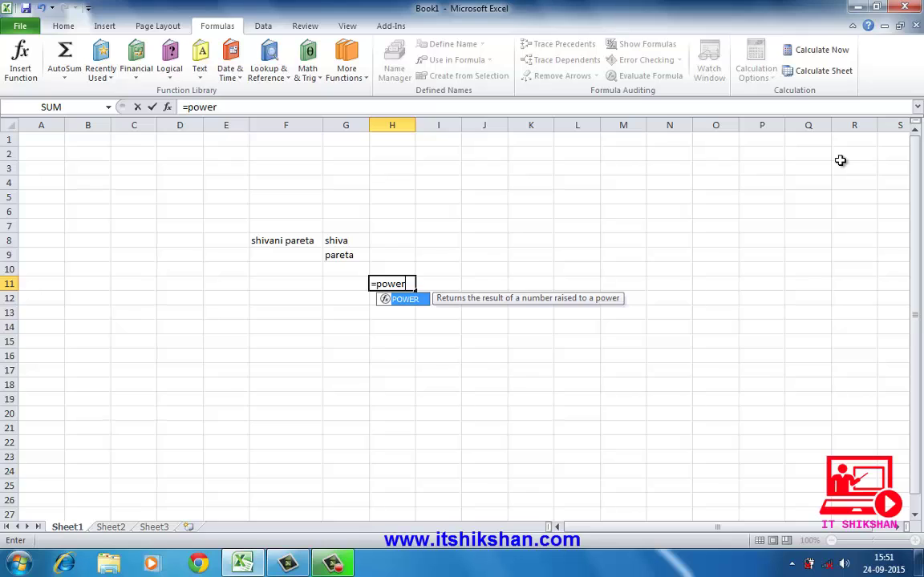
type("(")
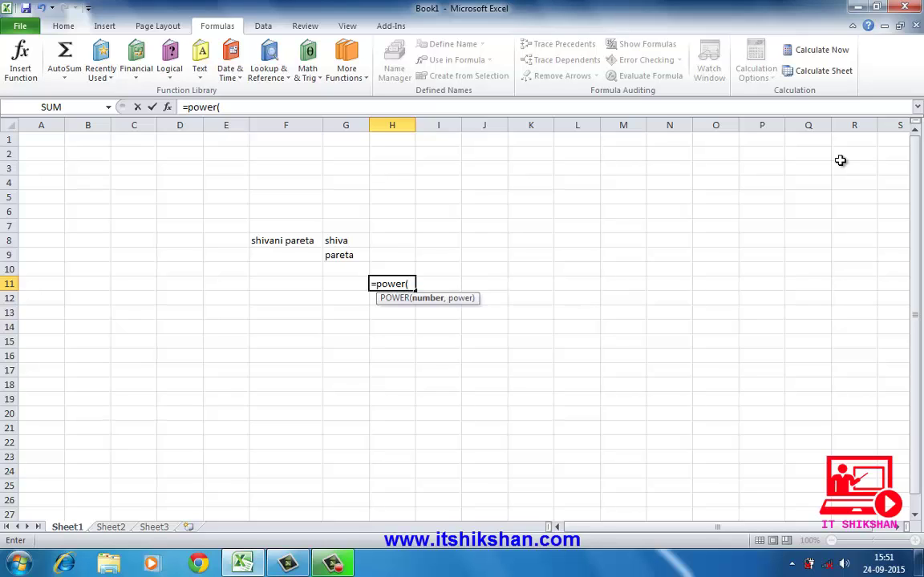
type("5,2")
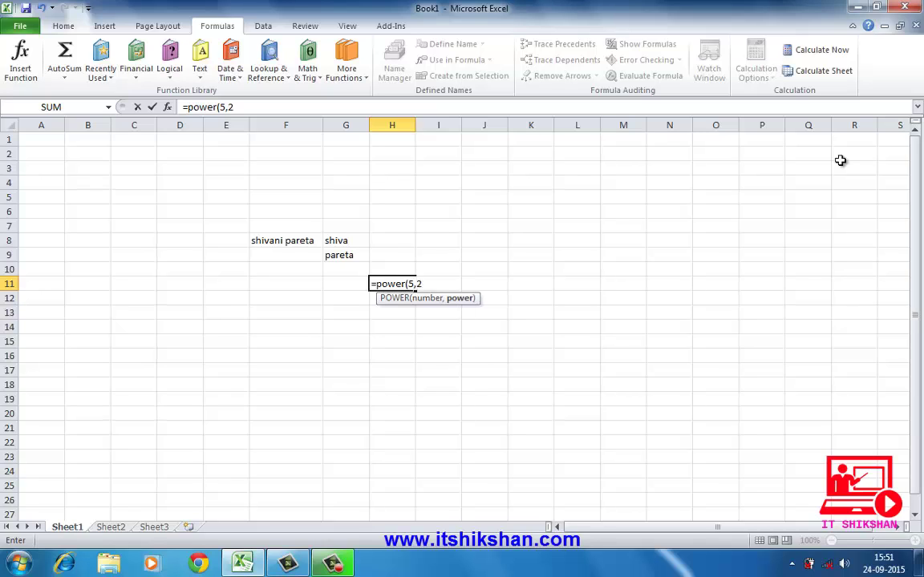
type(")")
key("Return")
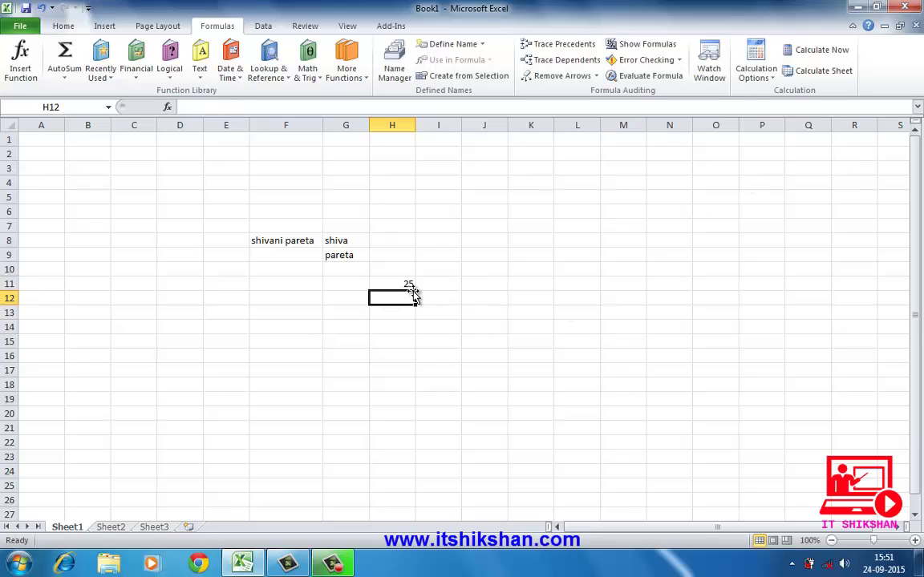
Calculate 3 raised to the power of 3 in cell I12 with =power(3,3), and dismiss the Windows color scheme dialog
mouse_move(414, 295)
left_mouse_down()
mouse_move(462, 322)
mouse_move(426, 297)
left_mouse_up()
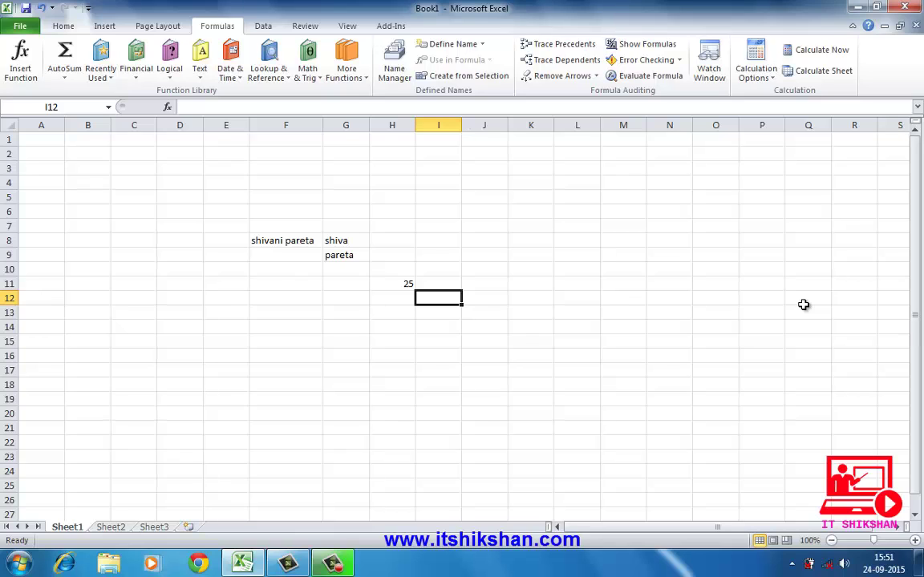
type("=p")
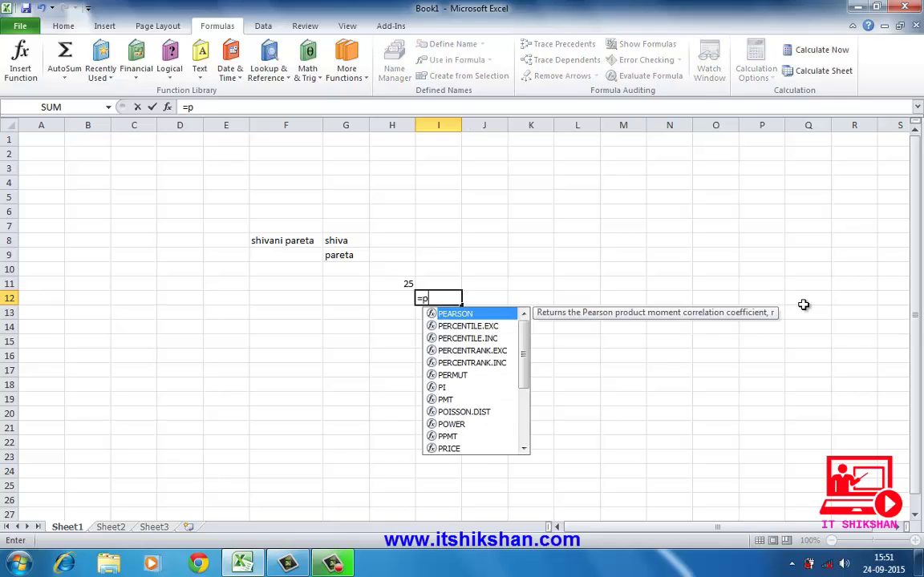
type("ower")
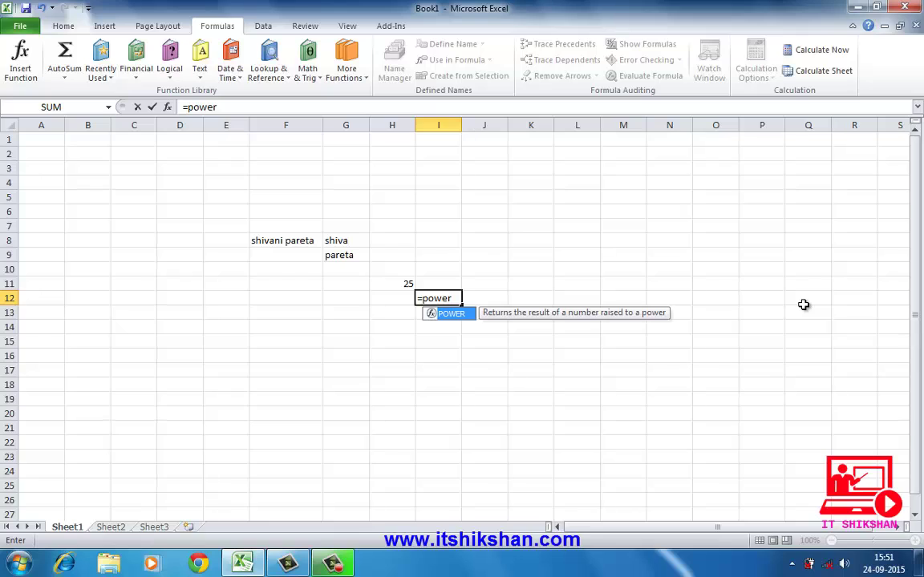
type("(")
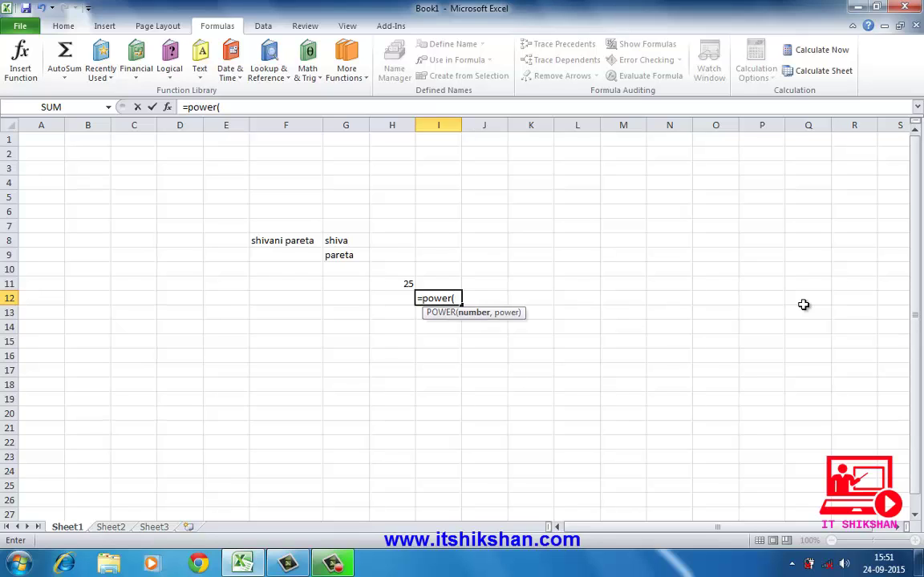
type("3,3)")
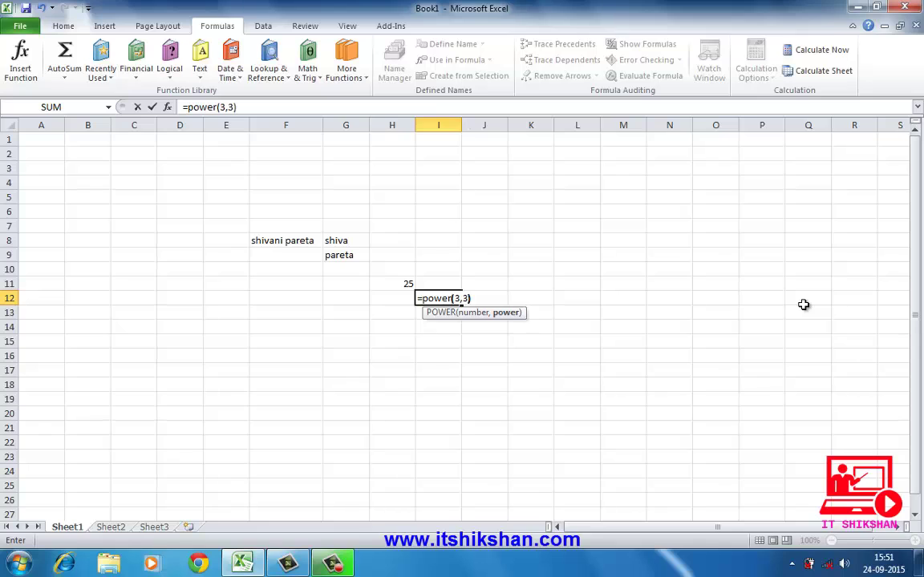
key("Return")
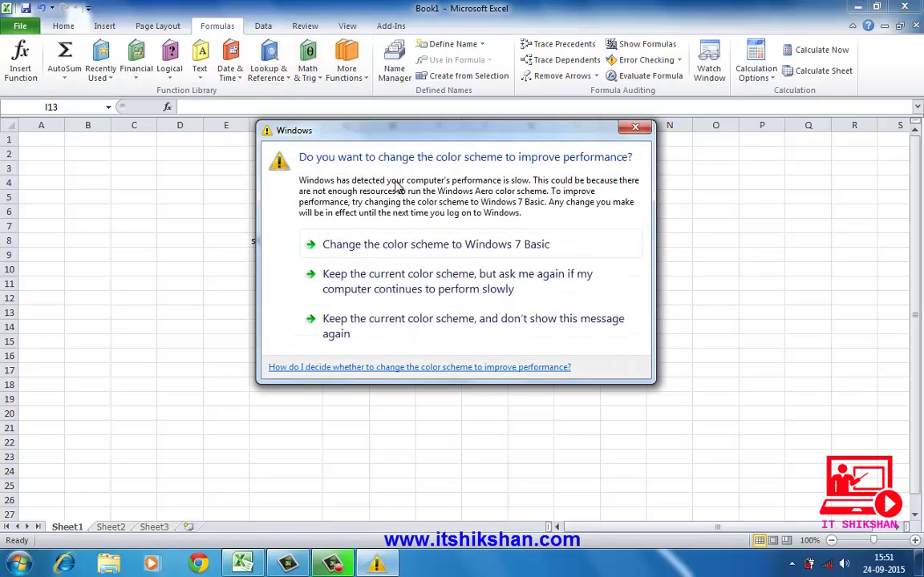
left_click(635, 127)
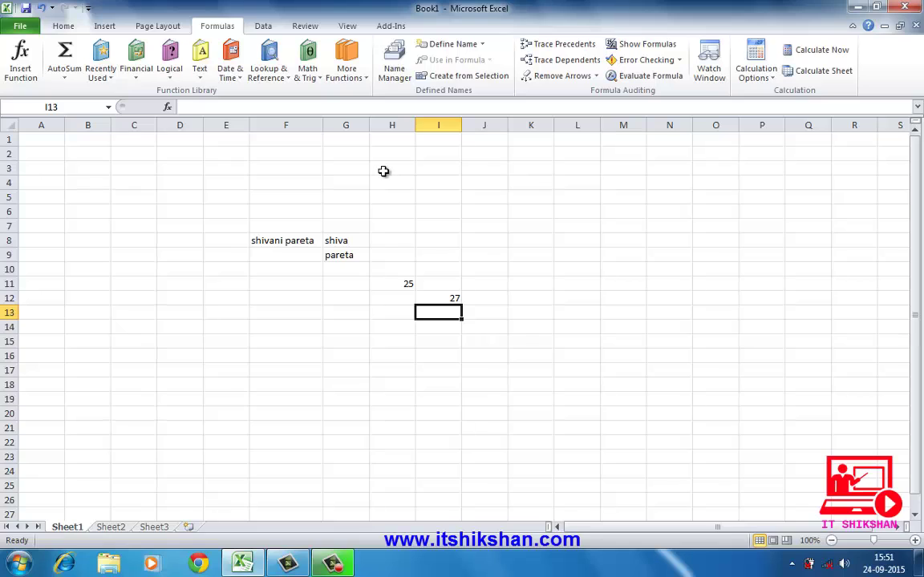
Enter the text "this is a table" in cell H3
left_click(384, 169)
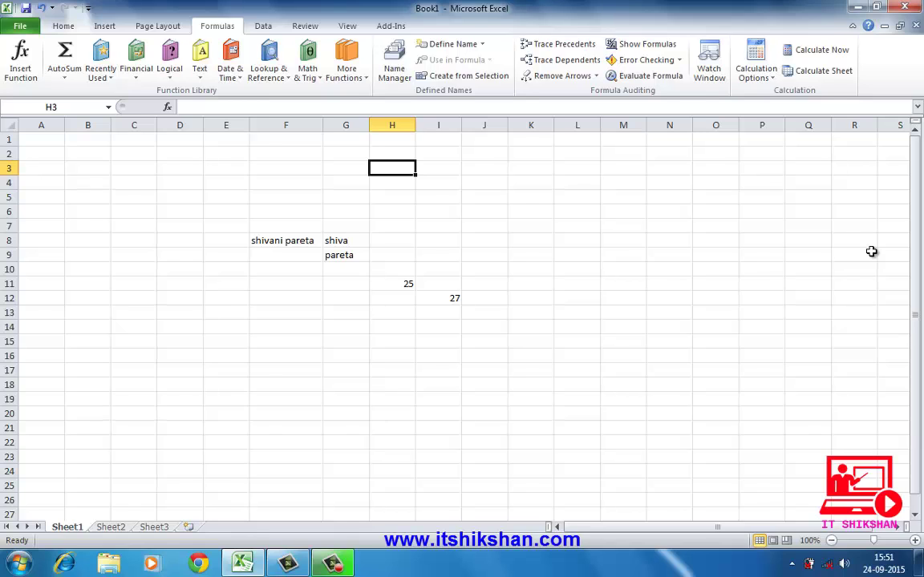
type("this")
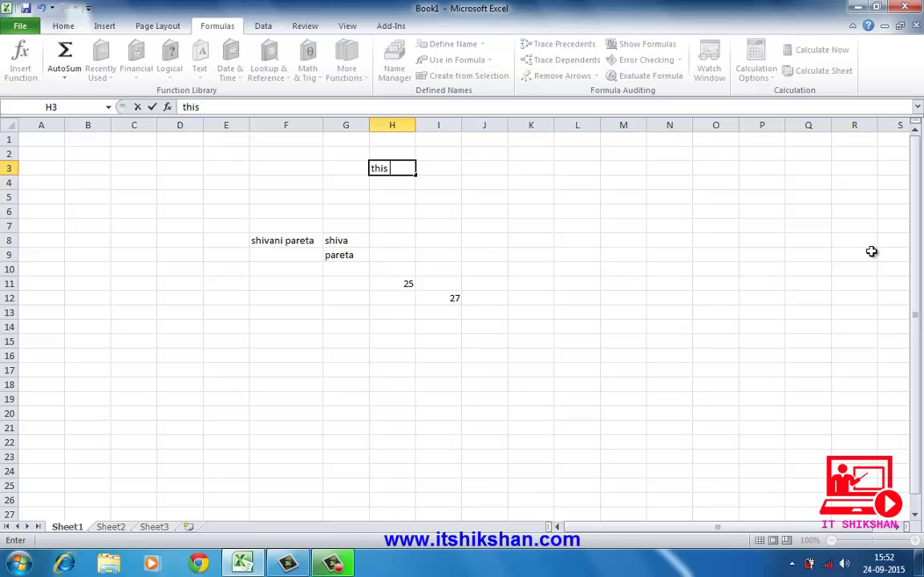
type(" is a table")
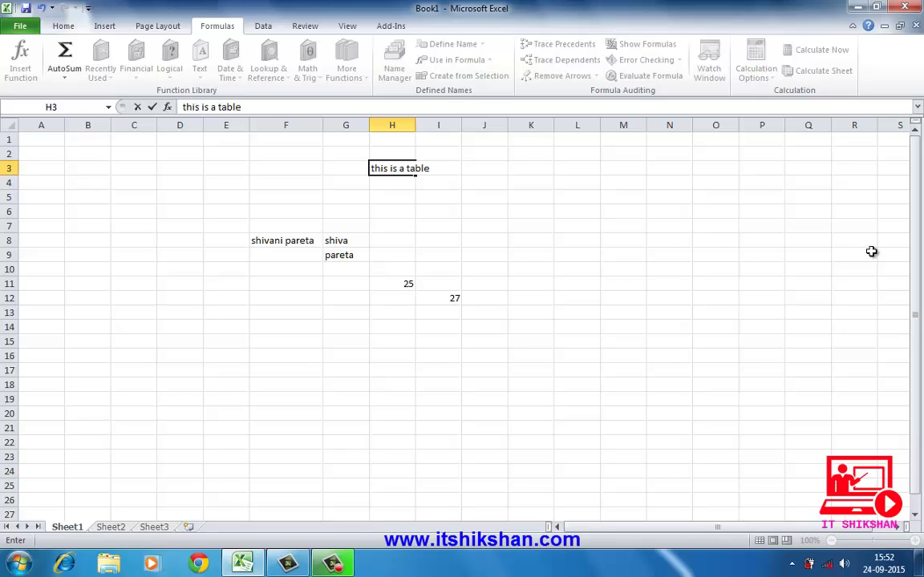
left_click(531, 224)
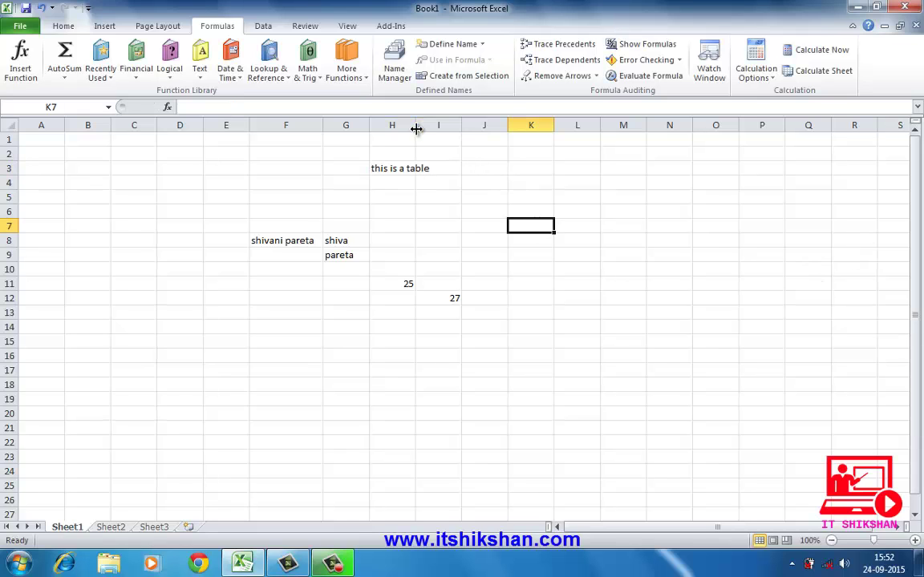
Widen column H to fit the text in H3, and widen column I beside it
left_click_drag(416, 127, 438, 128)
left_click(398, 167)
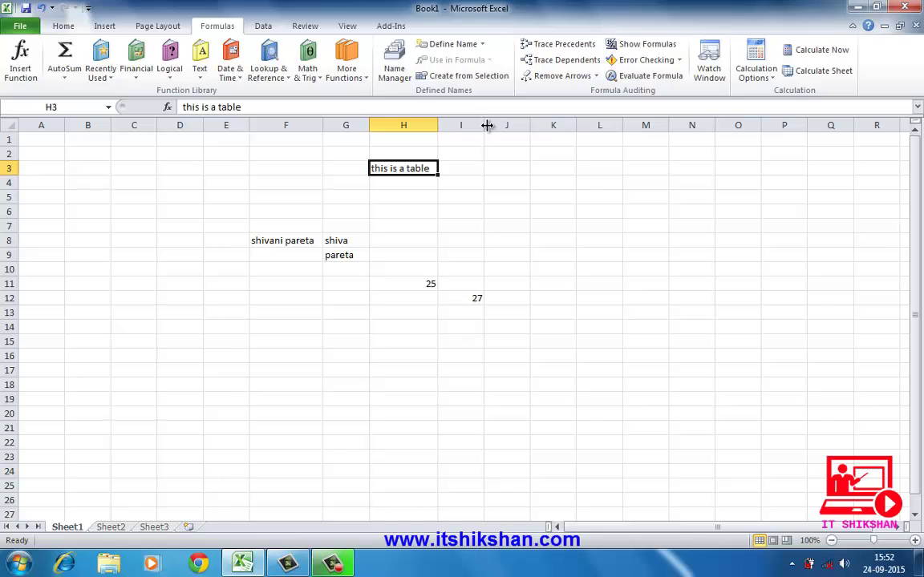
left_click_drag(484, 125, 523, 125)
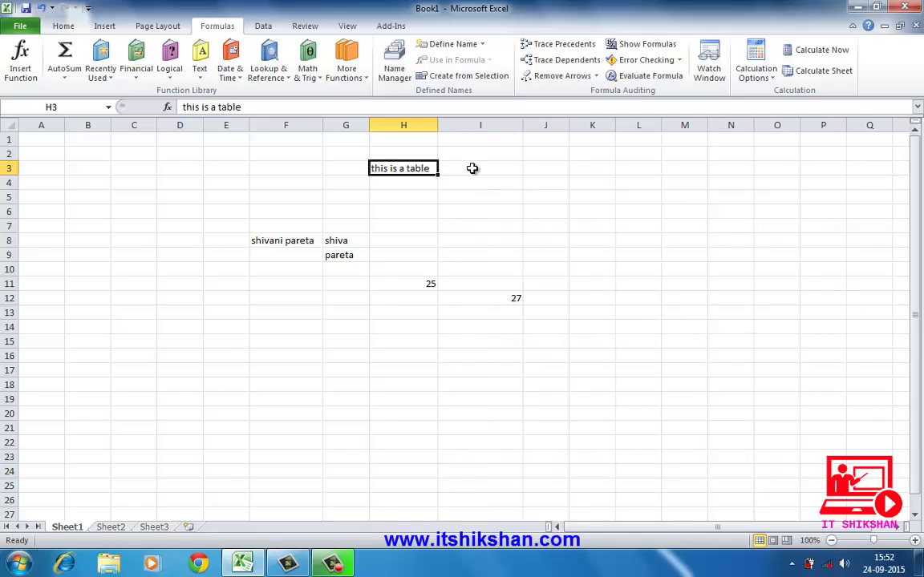
Convert the text of H3 to uppercase in cell I3 with =upper(h3), and dismiss the Windows color scheme dialog
left_click(473, 166)
type("=")
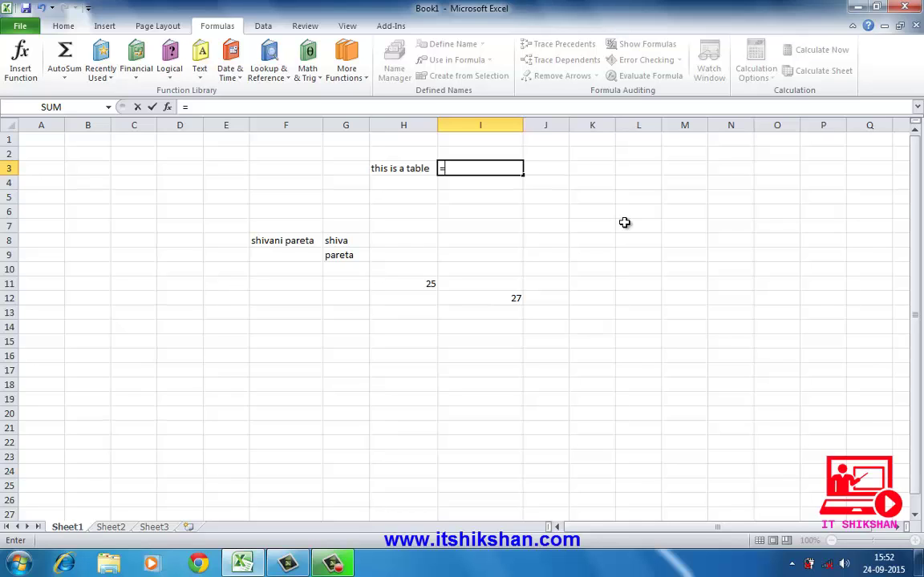
type("upp")
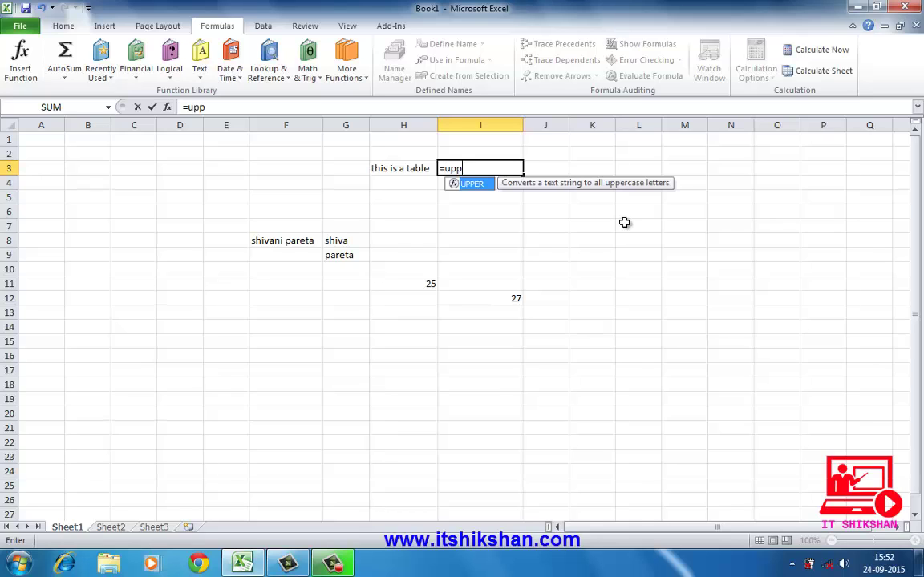
type("er")
type("(")
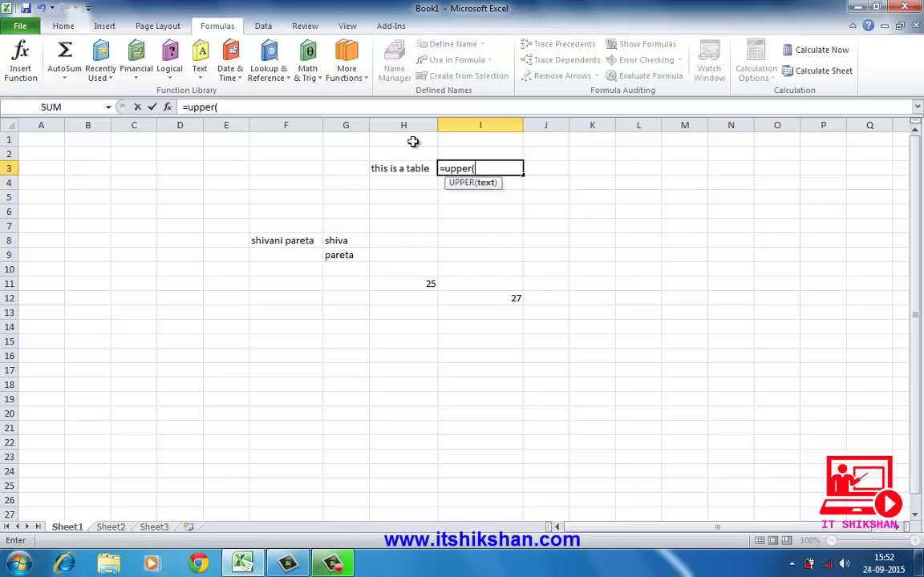
type("h")
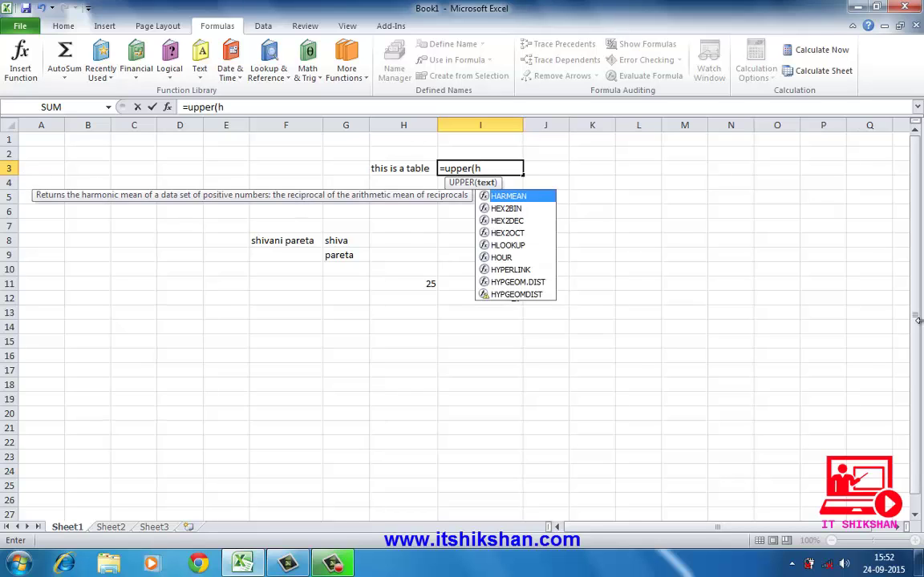
type("3")
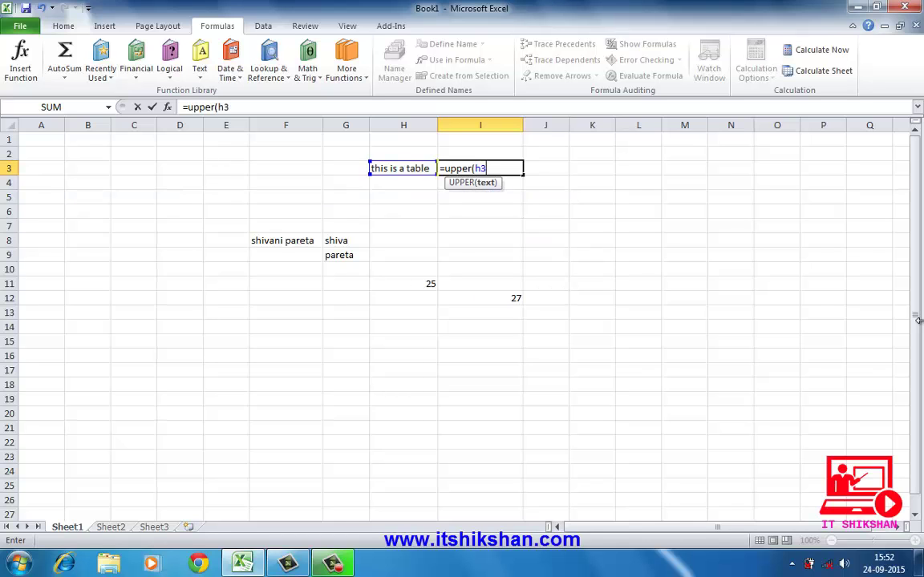
type(")")
key("Return")
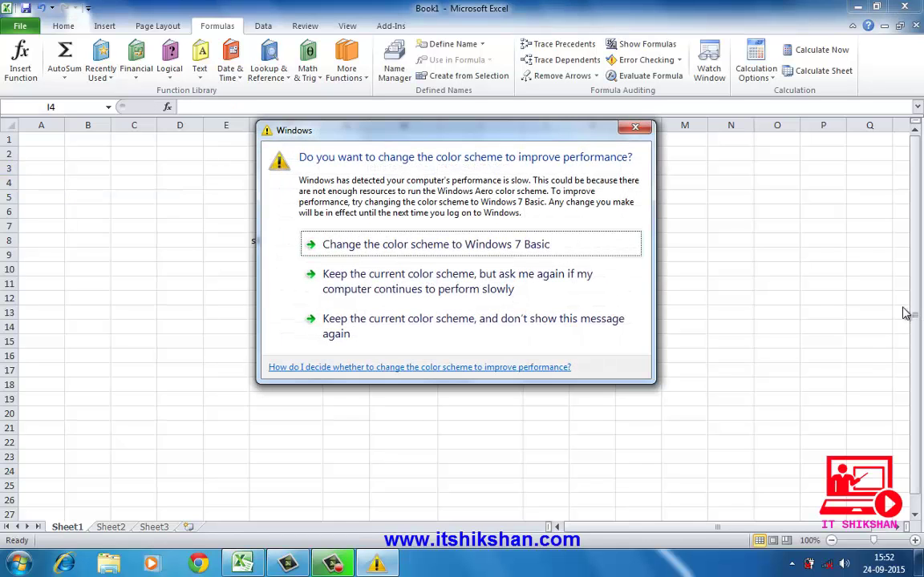
left_click(634, 128)
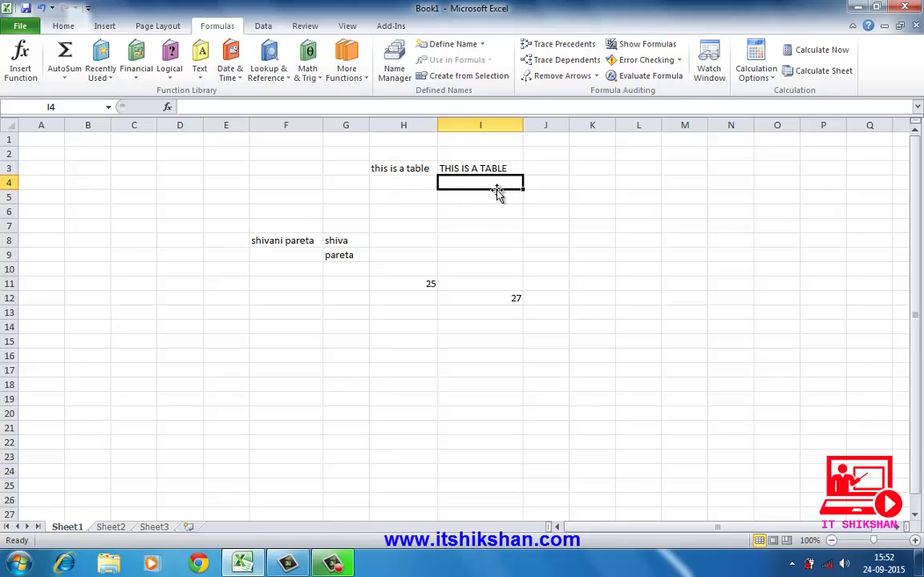
Convert the text of I3 to lowercase in cell I4 with the formula =lower(i3)
type("=")
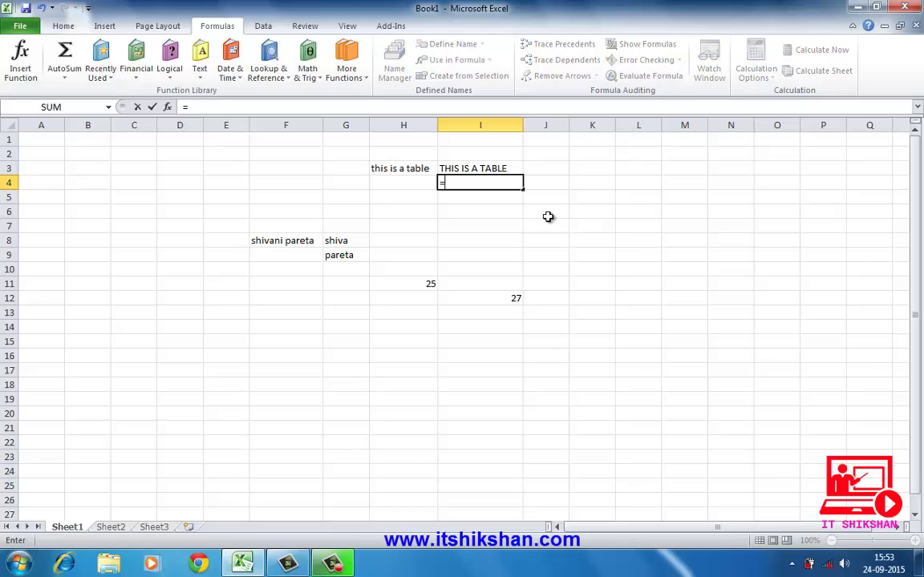
type("lower")
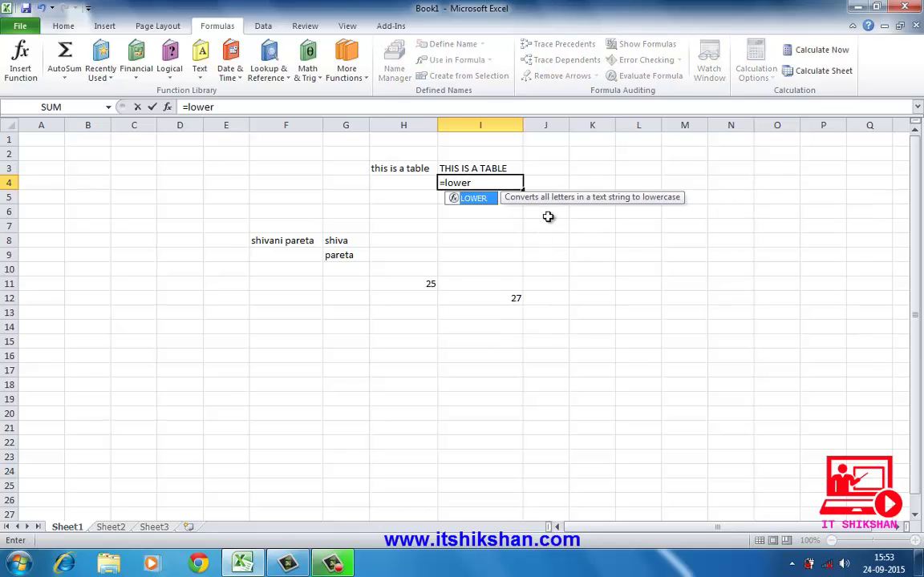
type("(")
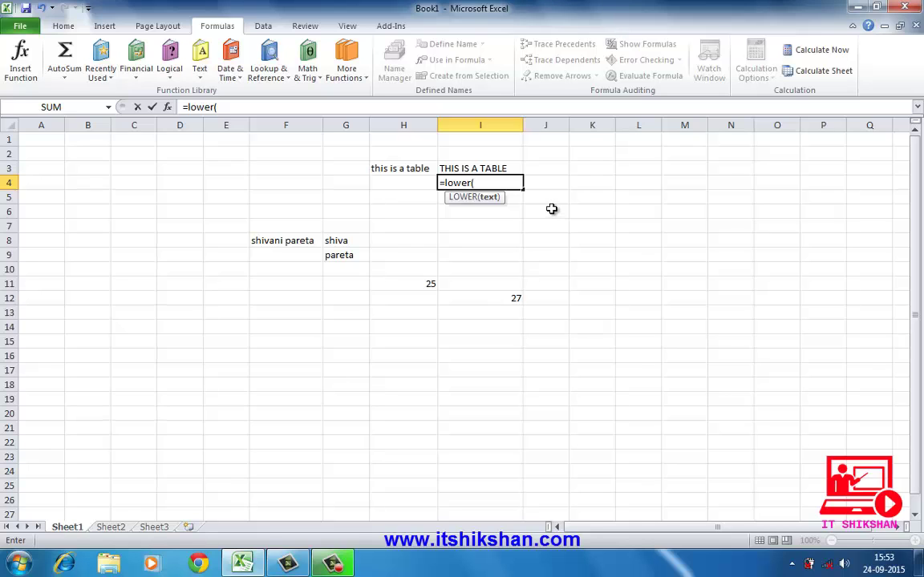
type("i")
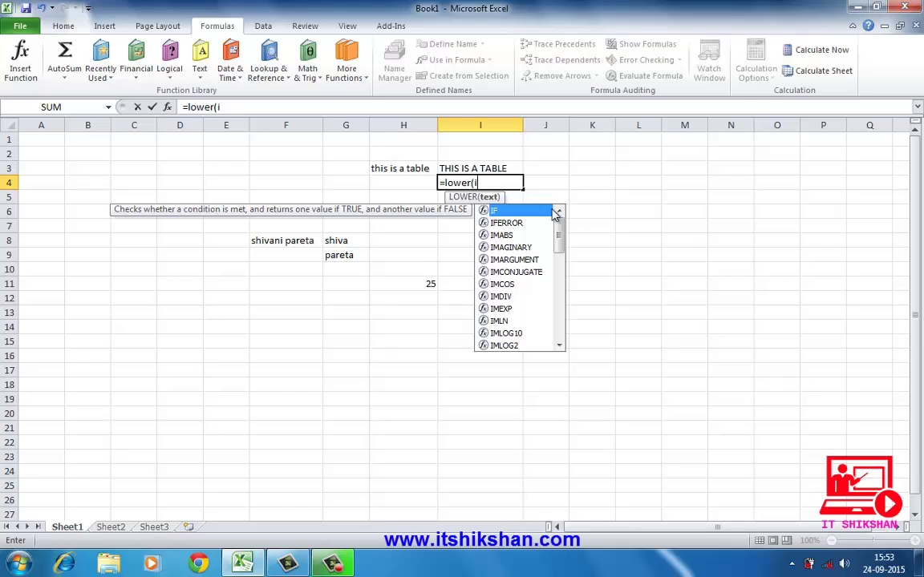
type("3")
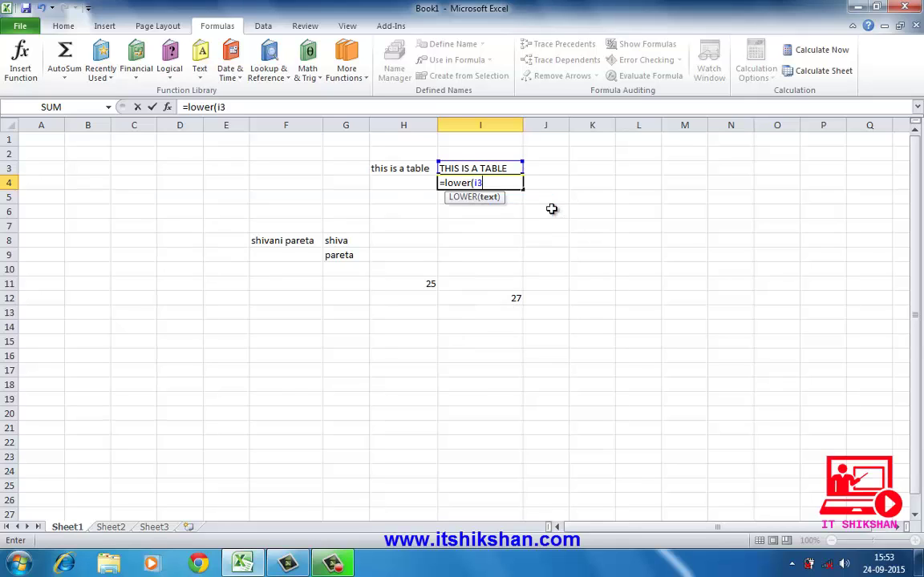
type(")")
key("Return")
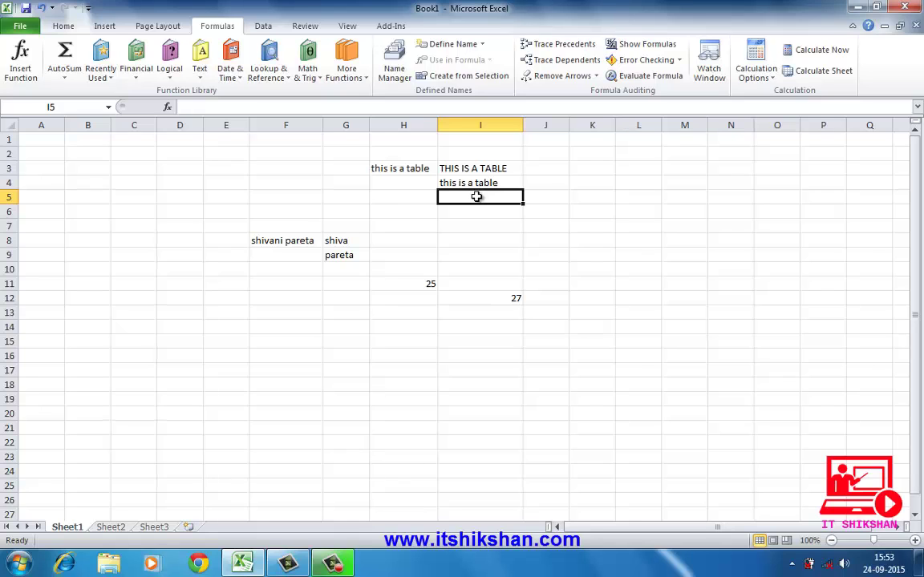
Convert the text of I3 to proper case in cell I5 with =proper(i3), closing the Windows color scheme dialog
type("=")
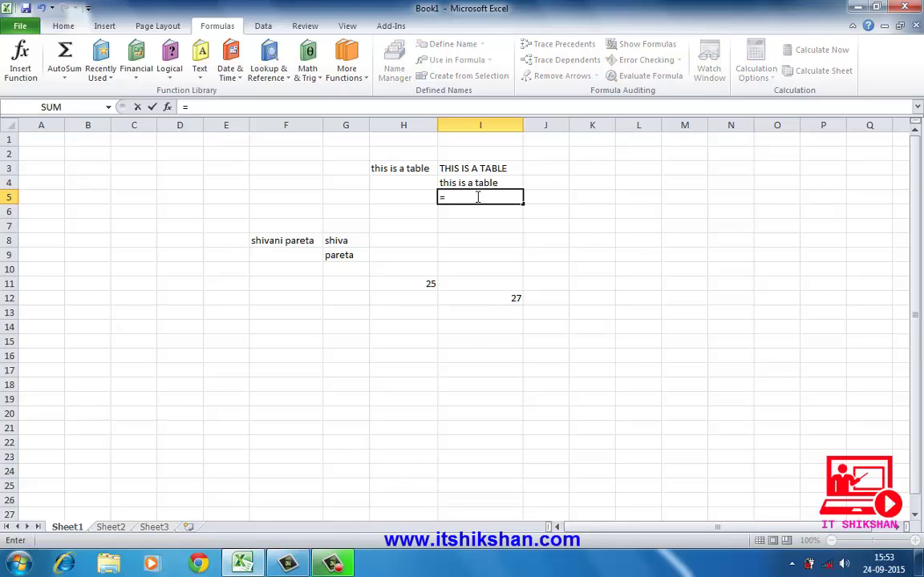
type("pro")
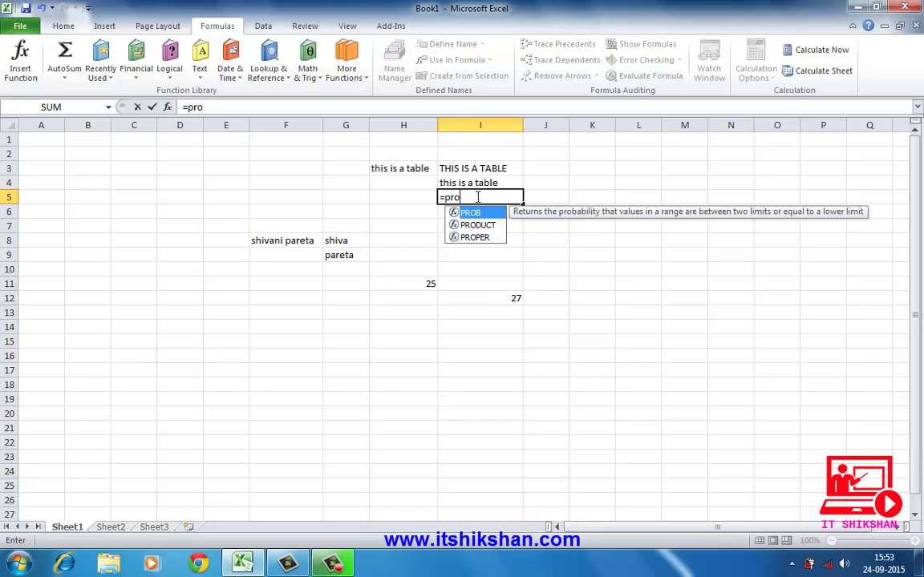
type("p")
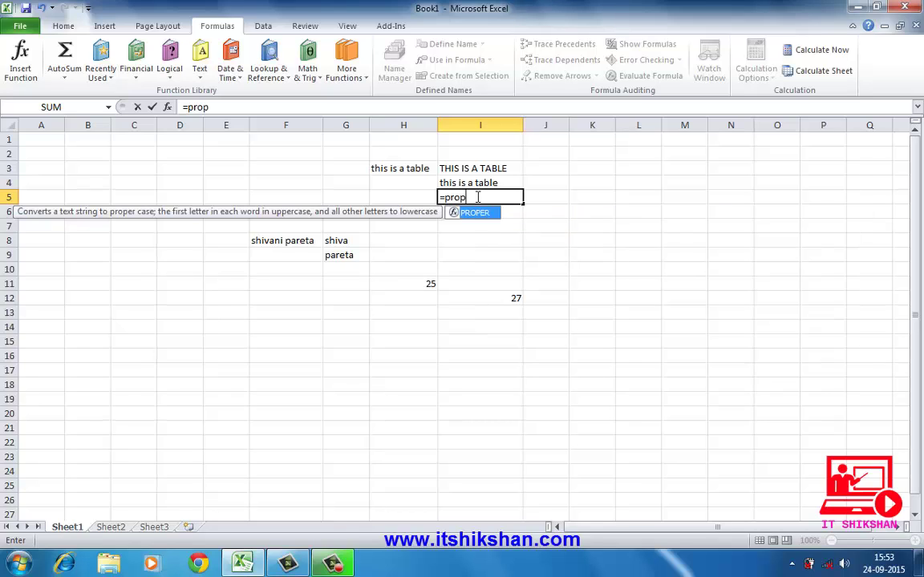
type("er(")
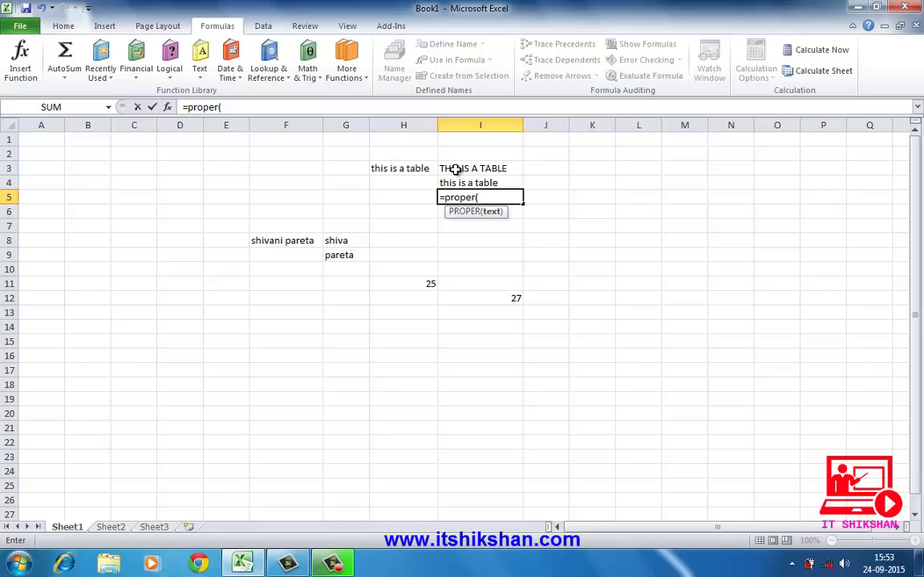
type("i3)")
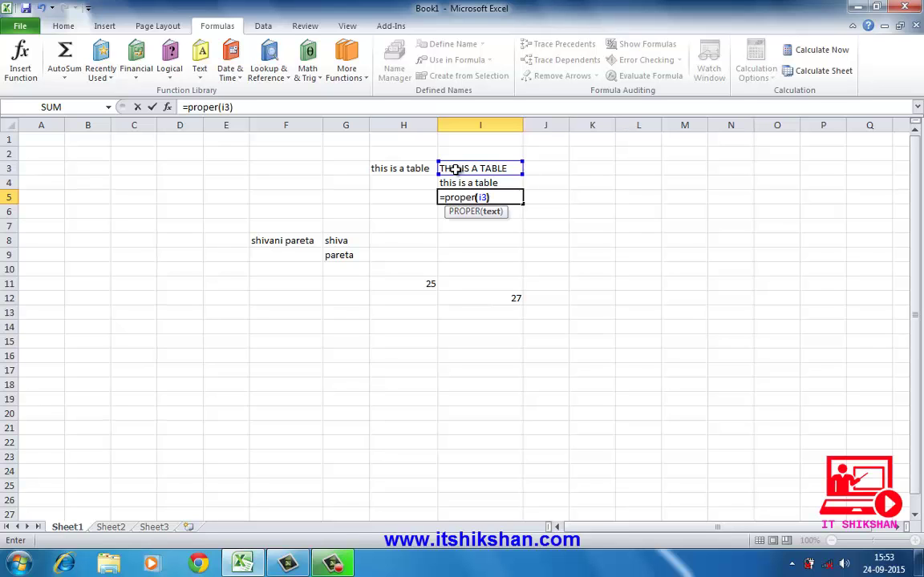
key("Return")
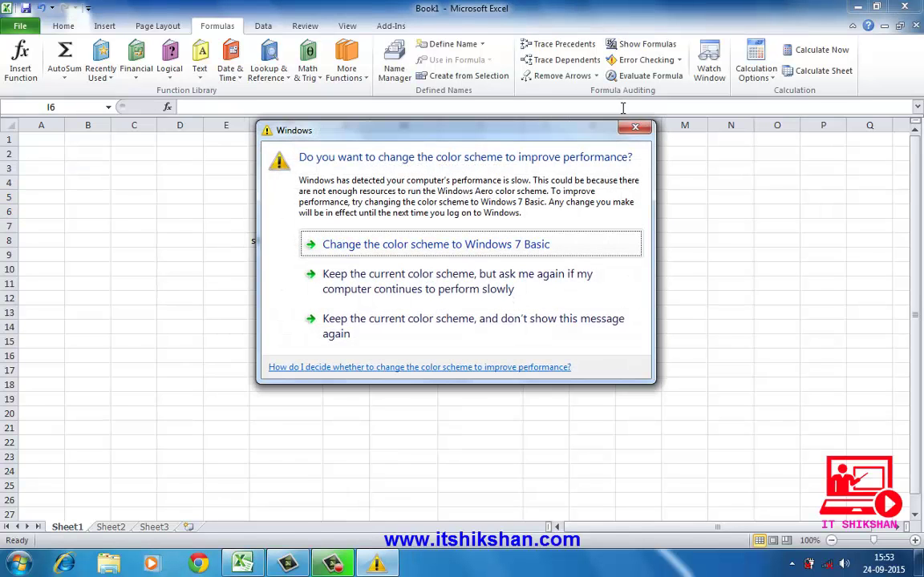
left_click(633, 127)
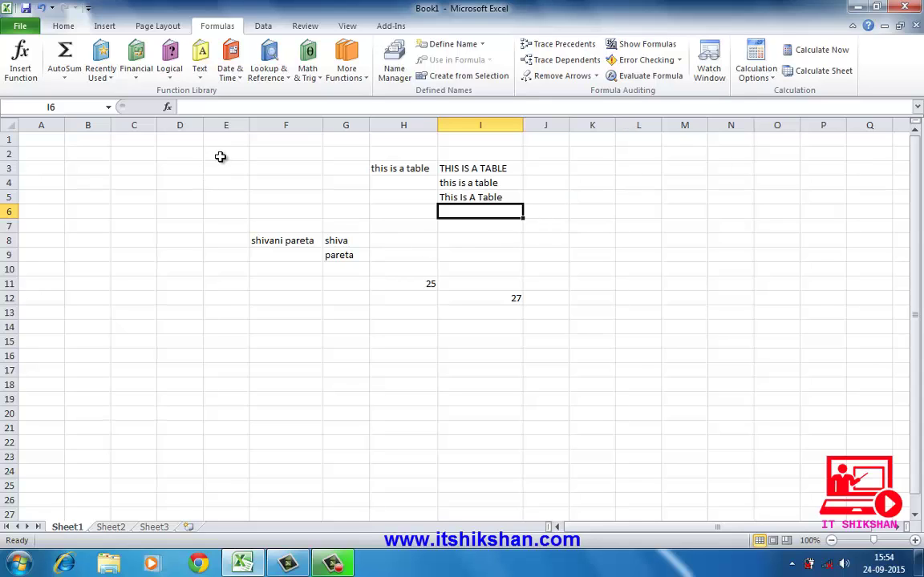
Clear all sample data and formulas from the range E2:K19
left_click_drag(226, 154, 417, 183)
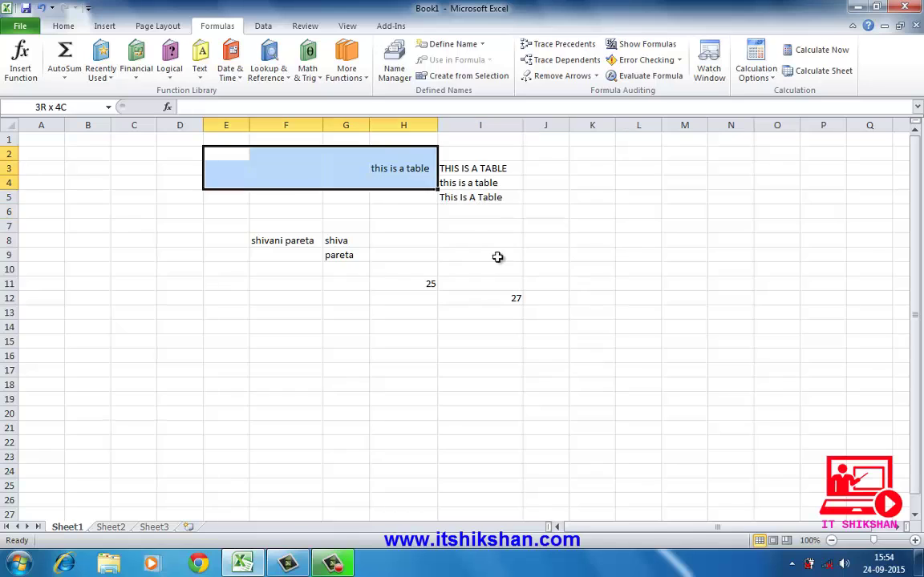
left_click_drag(497, 256, 578, 397)
key("Delete")
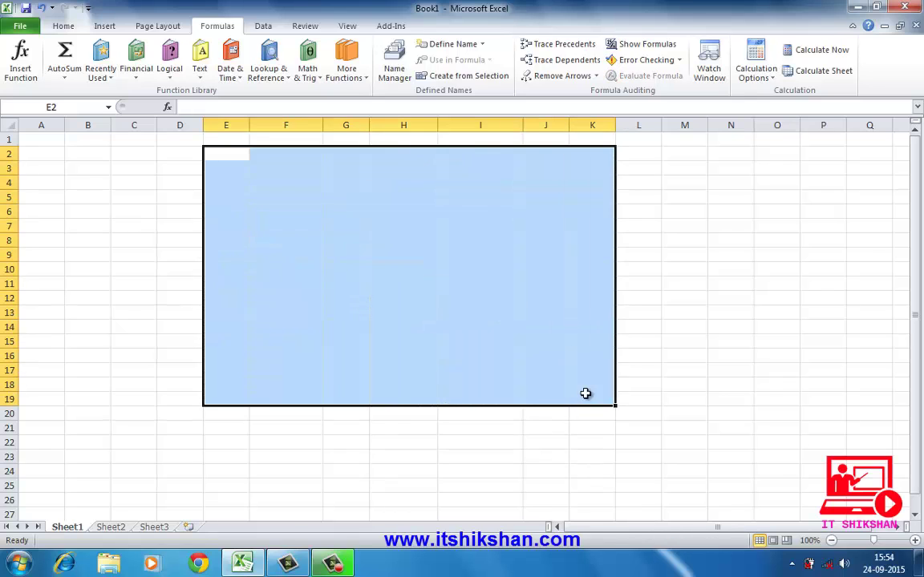
left_click(744, 296)
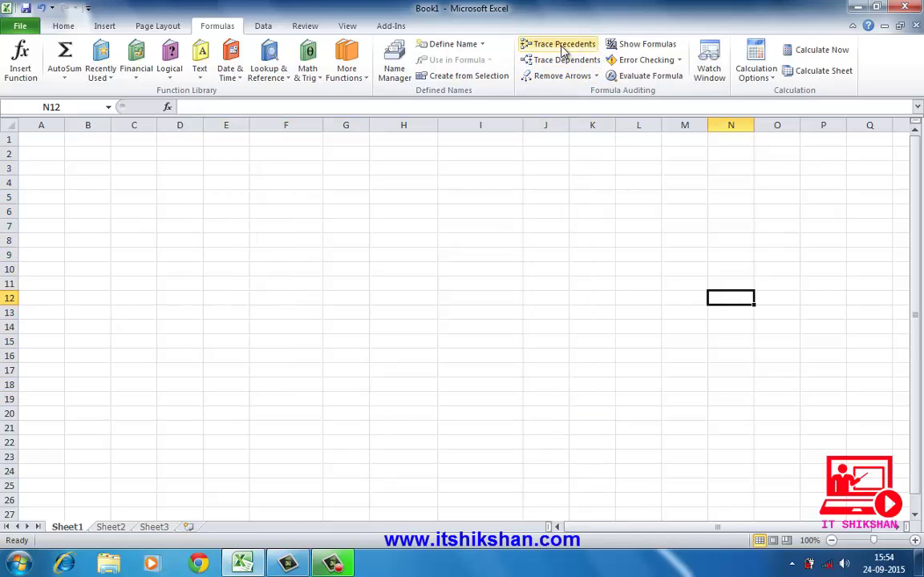
Narrow columns F, H and I to bring them close to the width of the other columns
left_click(411, 256)
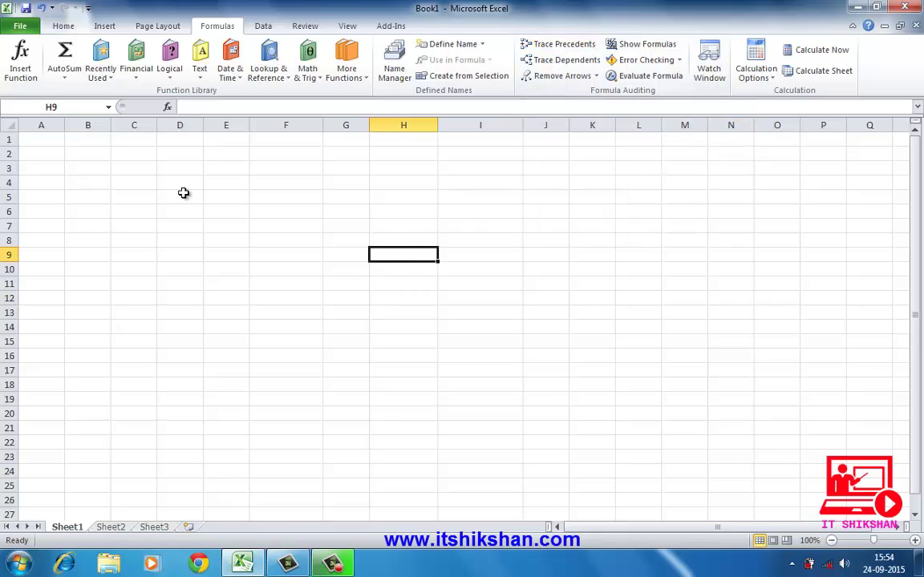
left_click_drag(320, 123, 303, 127)
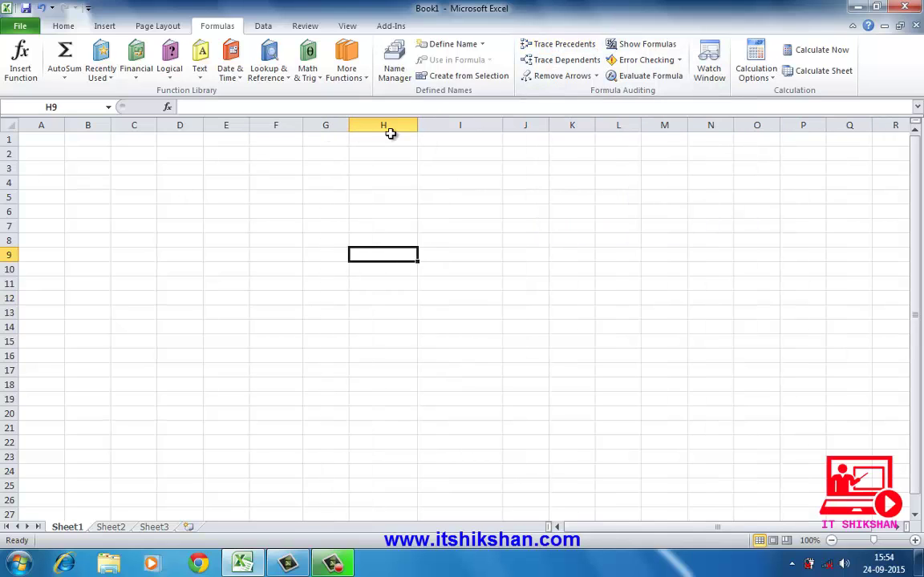
left_click_drag(417, 126, 405, 128)
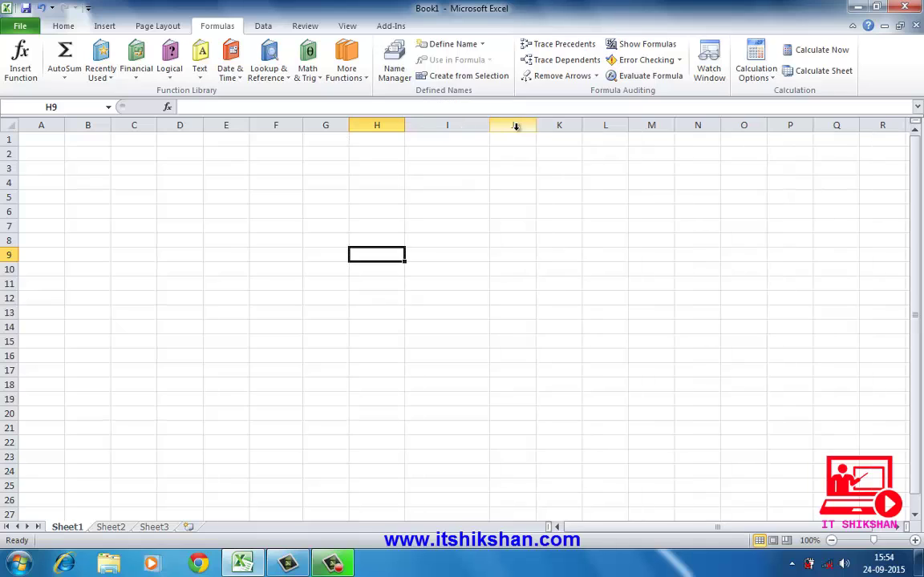
left_click_drag(488, 127, 459, 129)
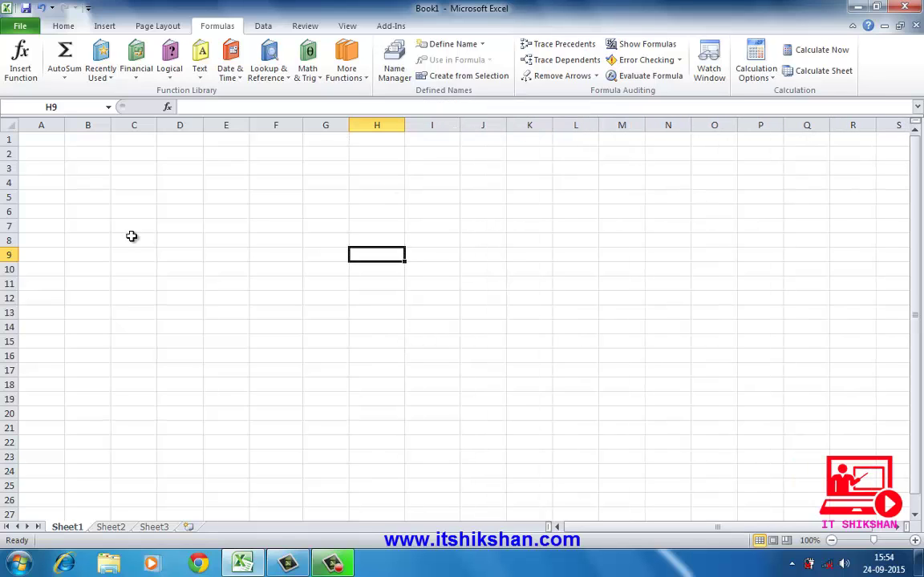
Enter the number 90 in cell D4
left_click(169, 185)
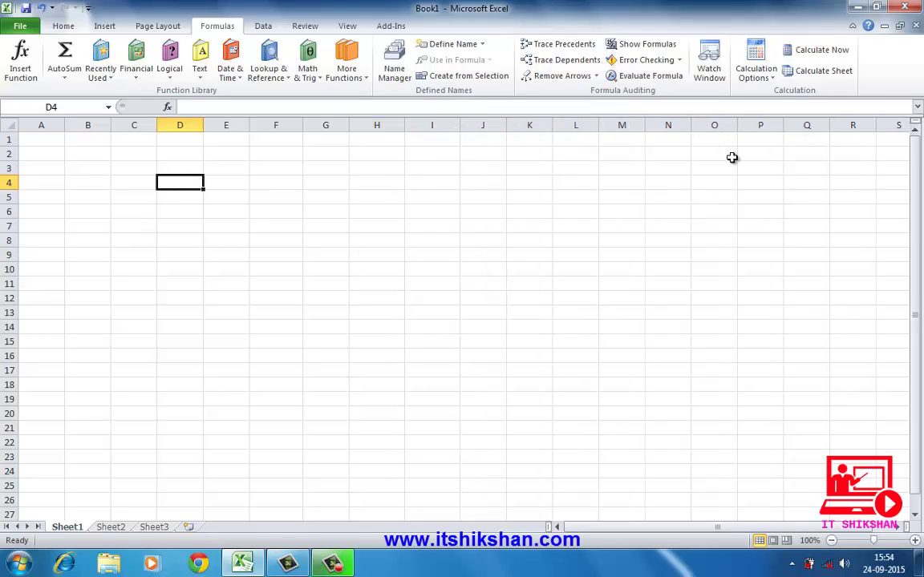
type("90")
key("Return")
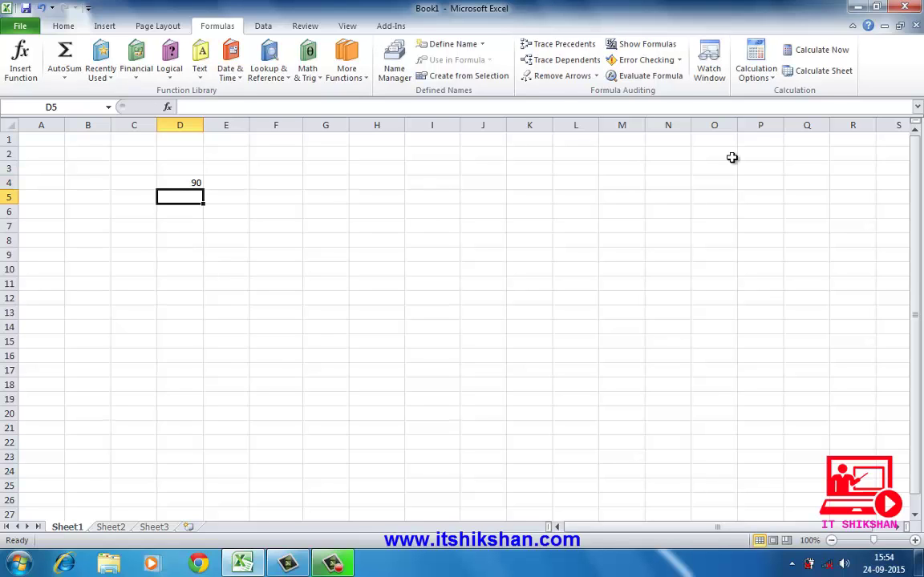
Enter the numbers 80, 70 and 60 in cells D5 to D7
type("80")
key("Return")
type("70")
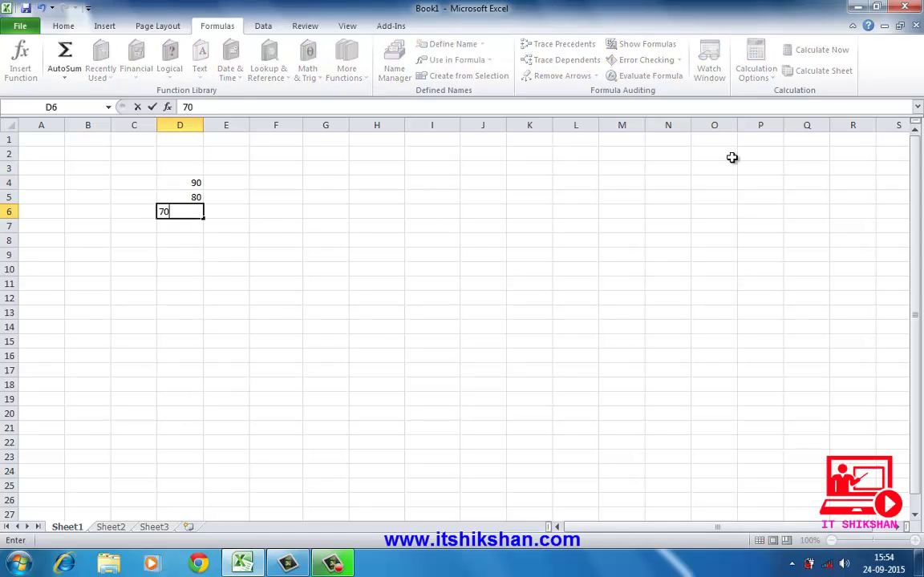
key("Return")
type("60")
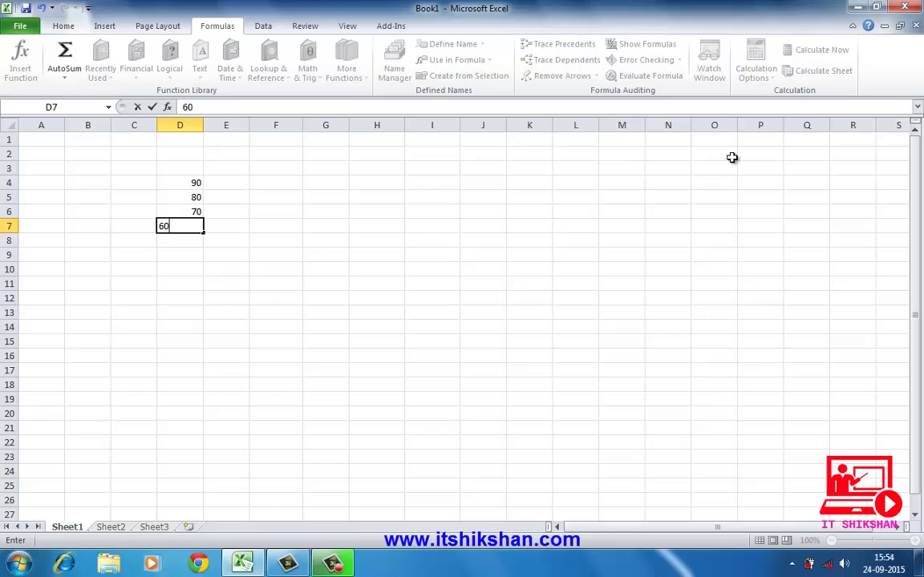
key("Tab")
Enter the numbers 45, 87, 67 and 89 in cells H7 to H10
key("Tab")
key("Tab")
key("Tab")
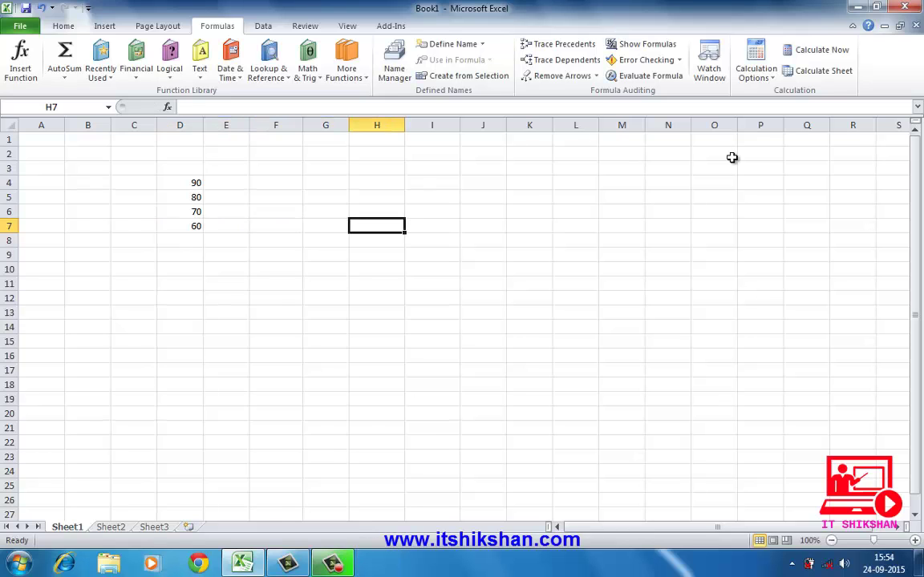
type("0")
key("Escape")
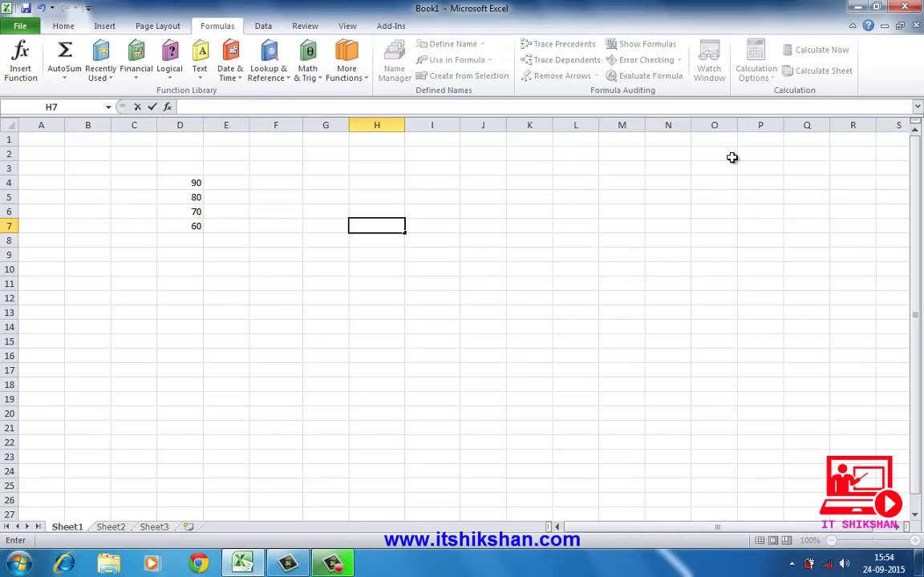
type("45")
key("Return")
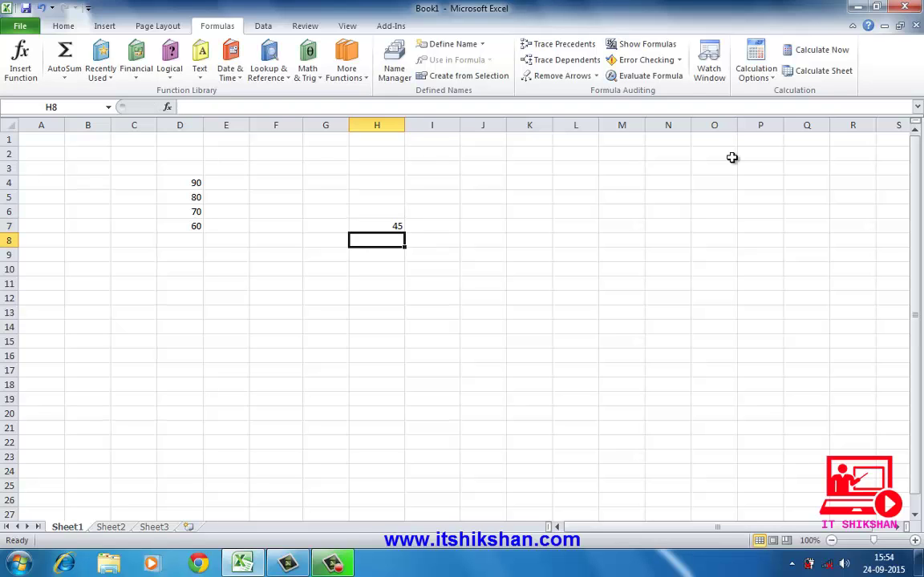
type("87")
key("Return")
type("67")
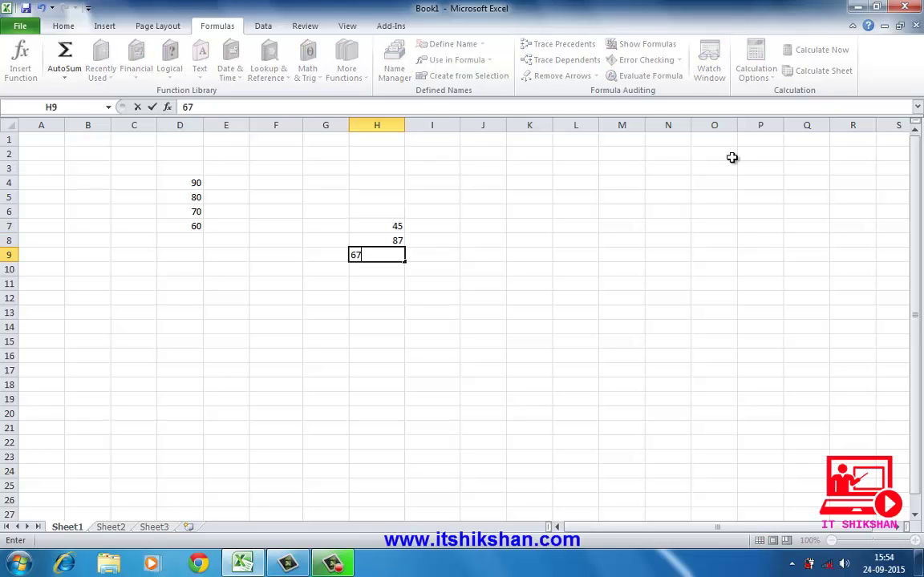
key("Return")
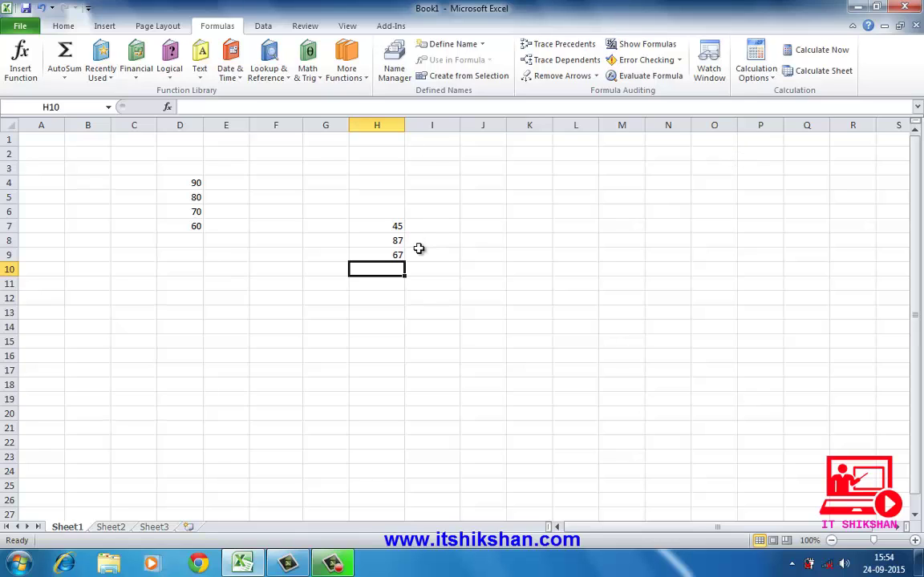
type("89")
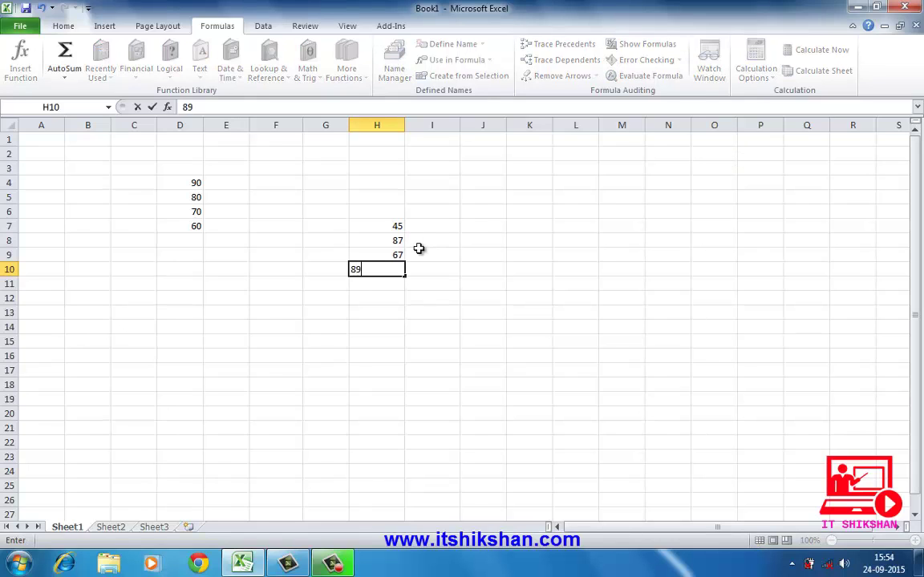
left_click(443, 291)
Move the column of numbers starting in H7 up so that it starts in cell H4
left_click_drag(391, 227, 398, 287)
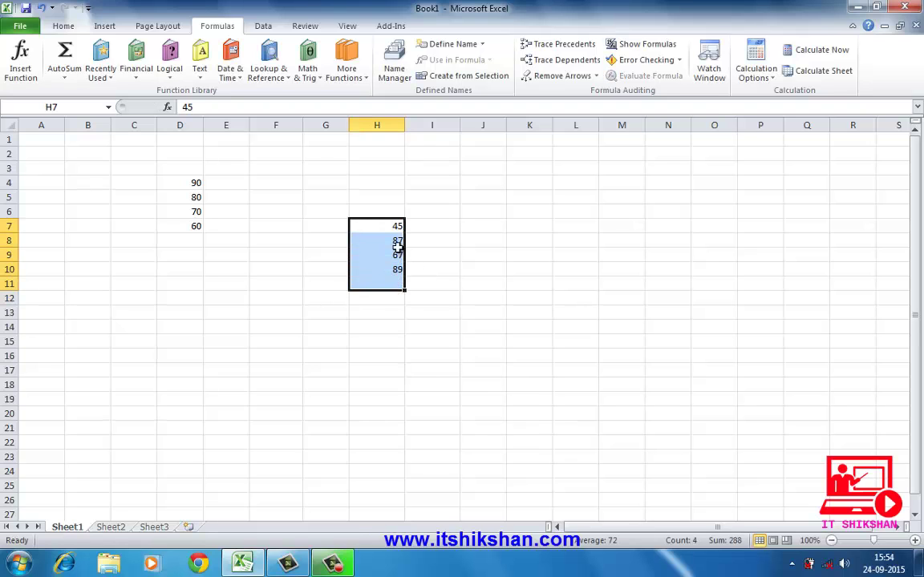
left_click_drag(385, 215, 388, 177)
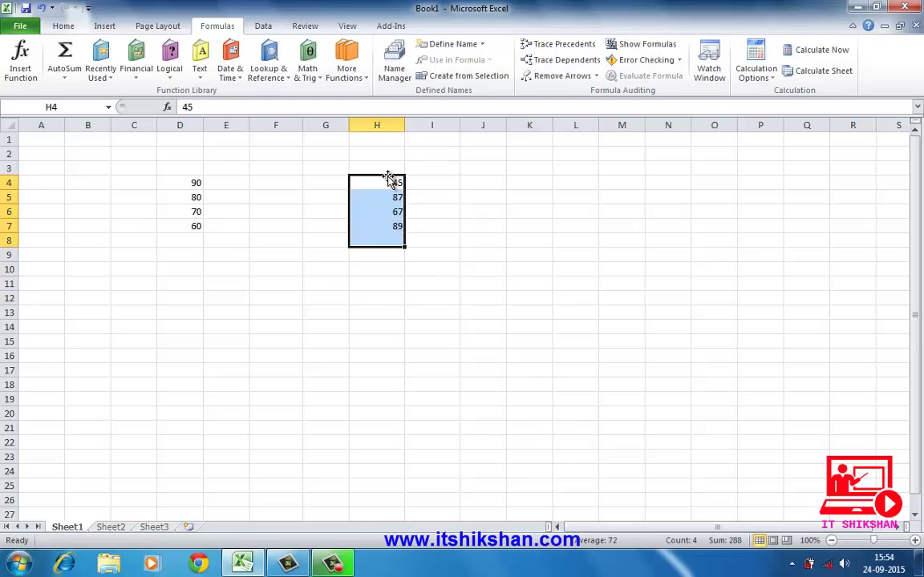
left_click(454, 224)
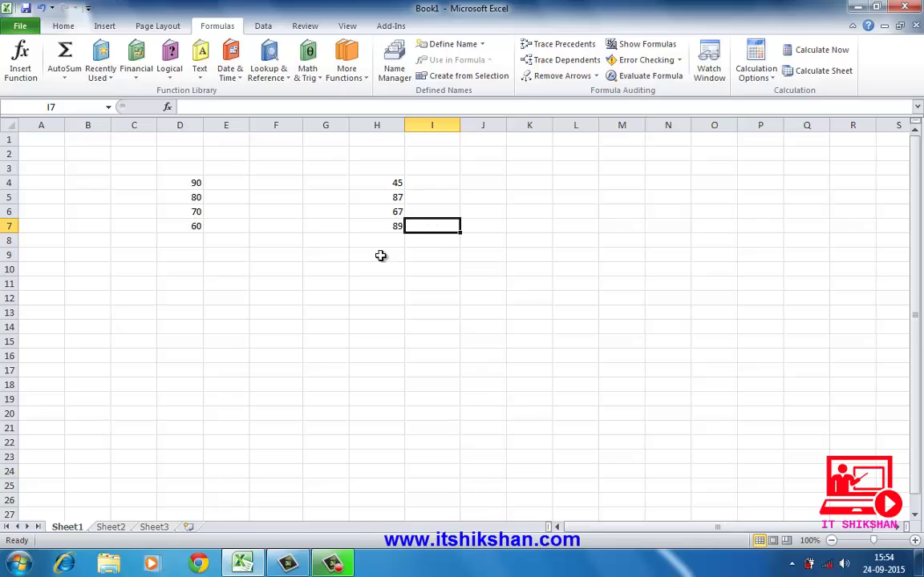
Total the ranges D4:D7 and H4:H7 with AutoSum in cells D8 and H8
left_click(194, 182)
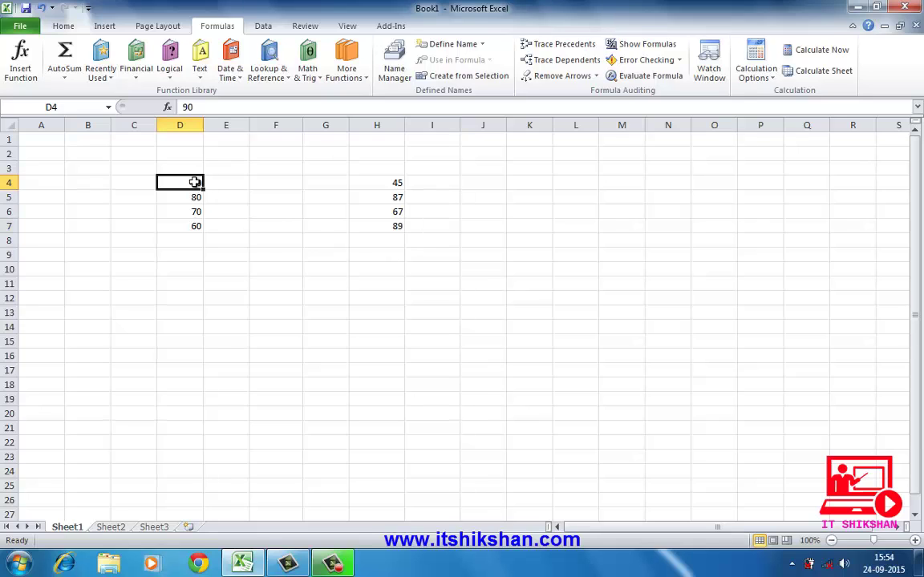
left_click_drag(195, 182, 198, 227)
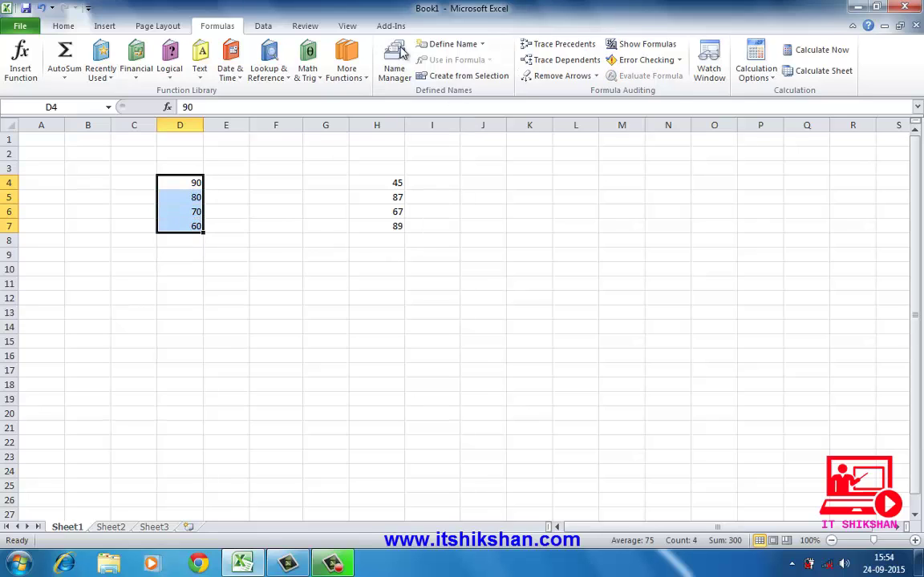
left_click(65, 50)
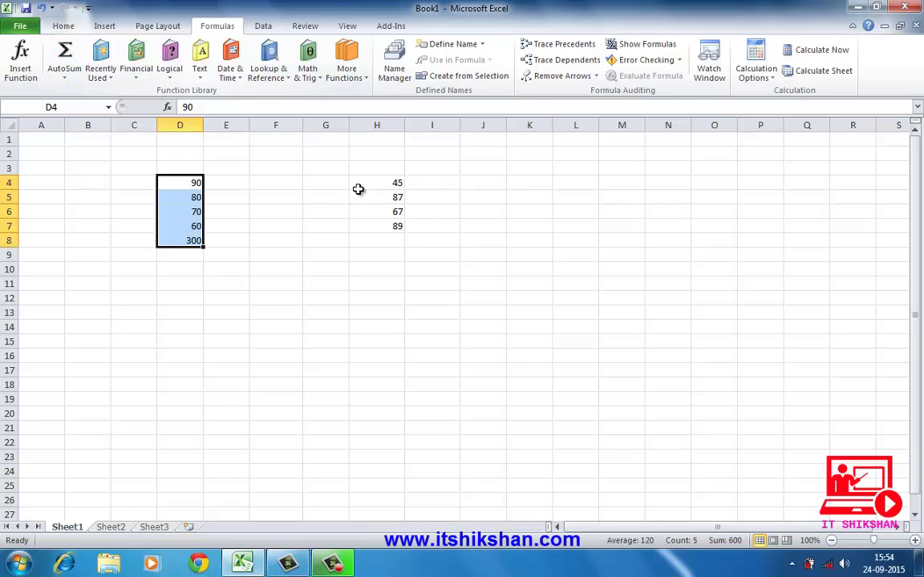
left_click_drag(362, 184, 377, 227)
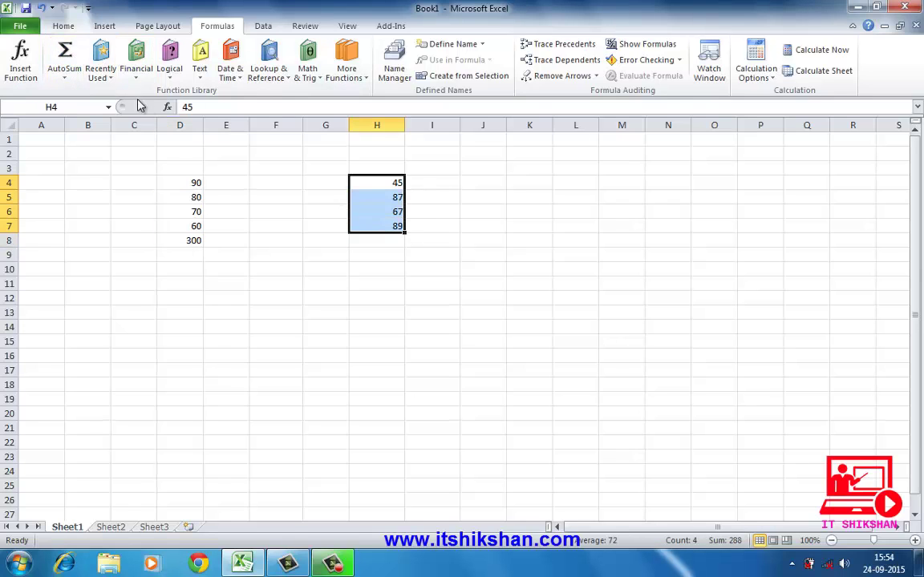
left_click(65, 50)
left_click(294, 287)
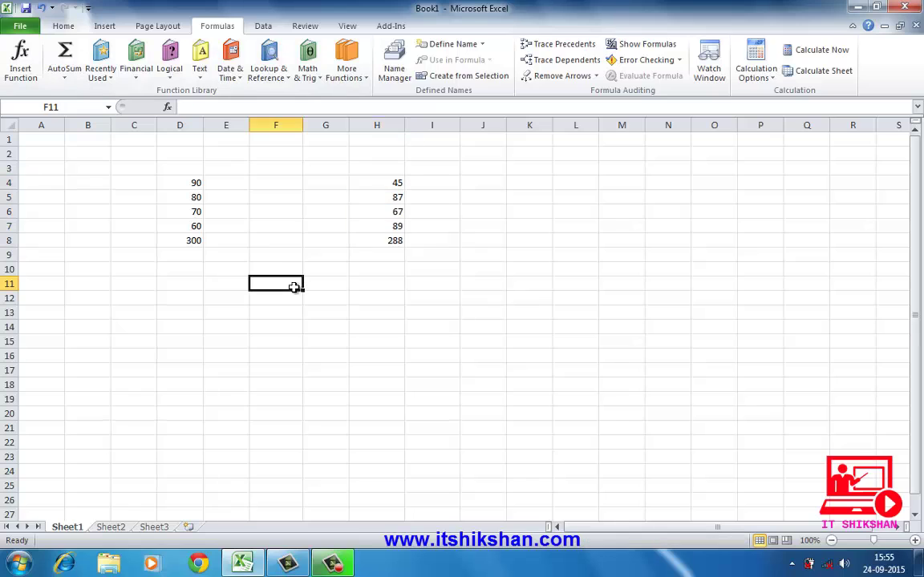
Move the sum in D8 to cell O23 and the sum in H8 to C23, closing the Windows color scheme dialog
left_click(192, 242)
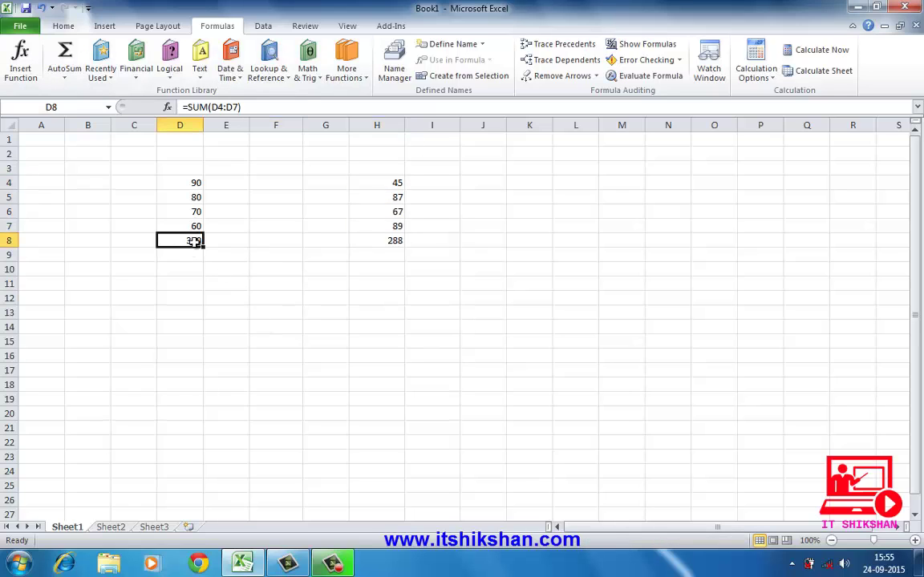
left_click_drag(193, 242, 694, 465)
left_click(382, 244)
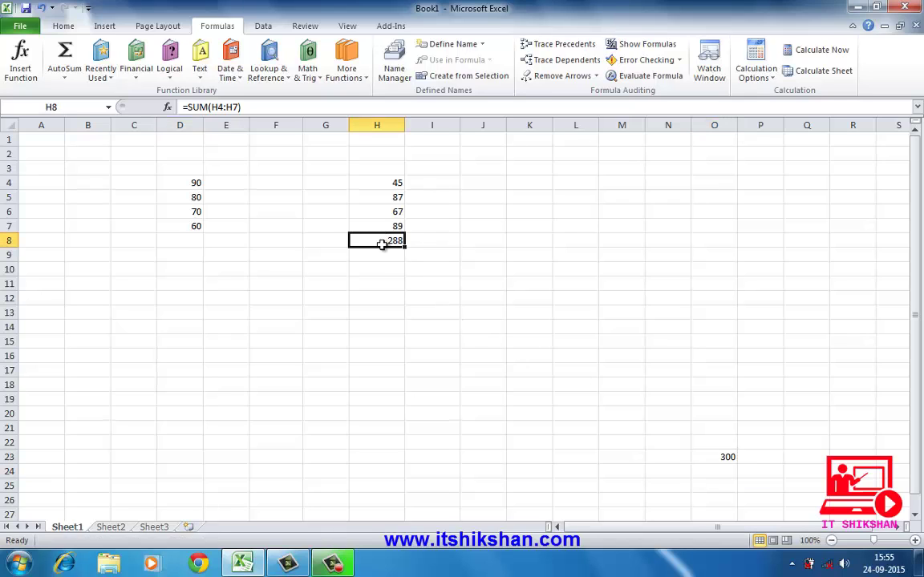
left_click_drag(382, 244, 152, 451)
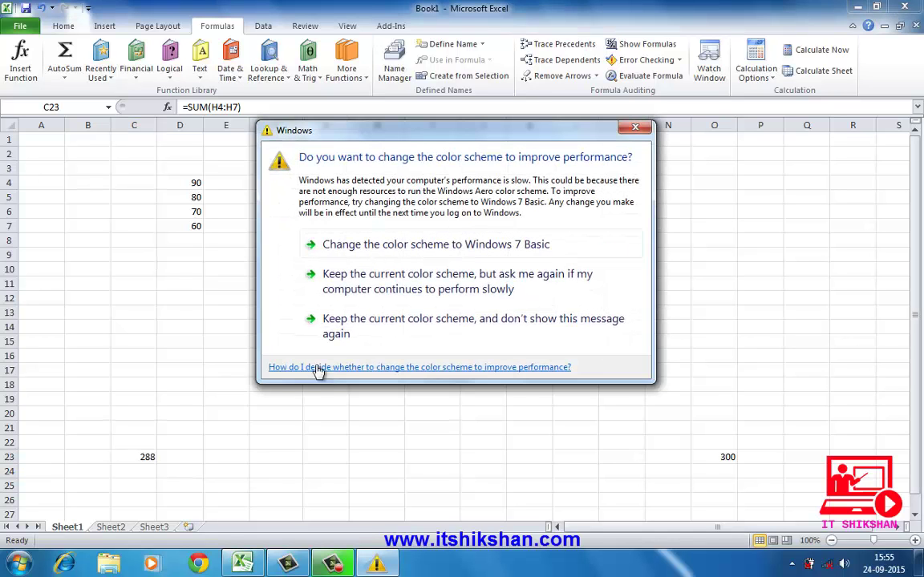
left_click(634, 128)
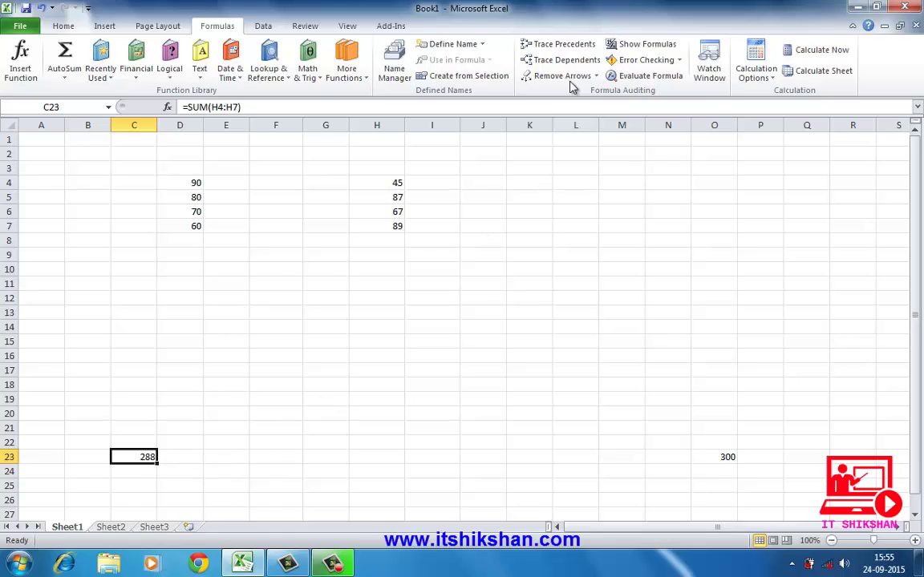
Trace the precedents of the sums in C23 and O23 and remove the tracer arrows
left_click(580, 49)
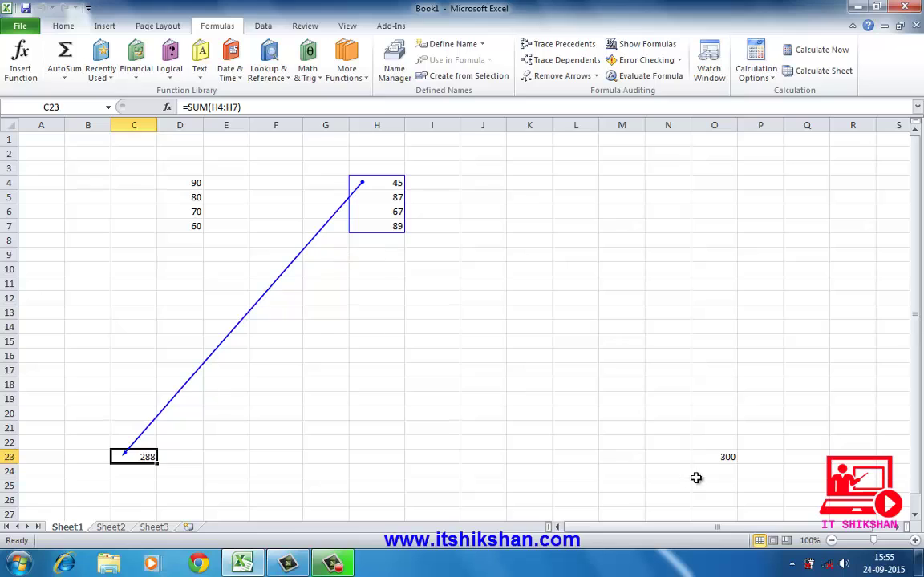
left_click(723, 457)
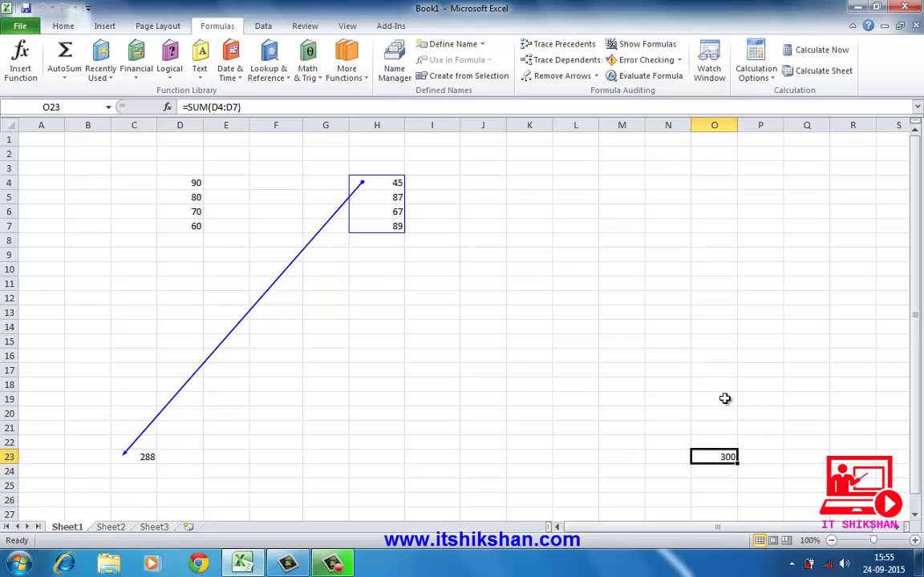
left_click(581, 51)
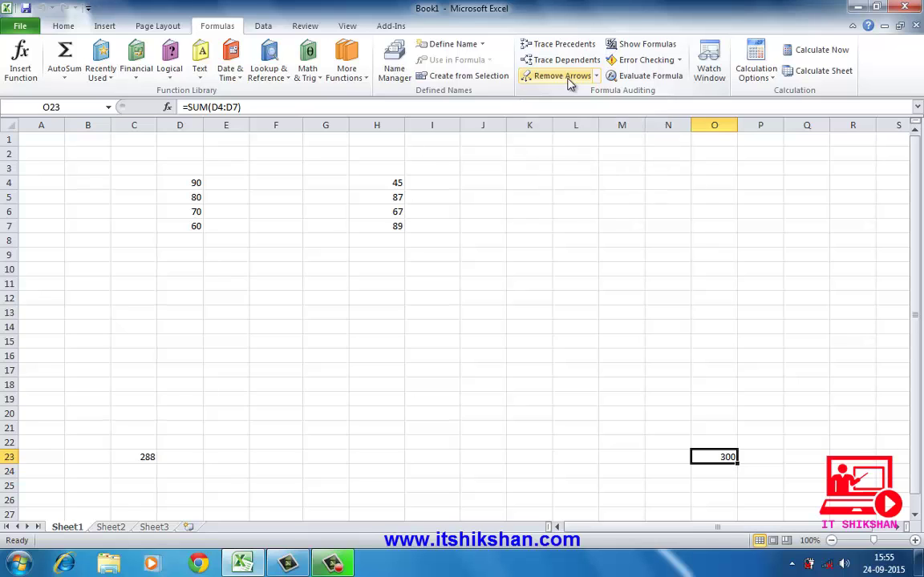
left_click(471, 295)
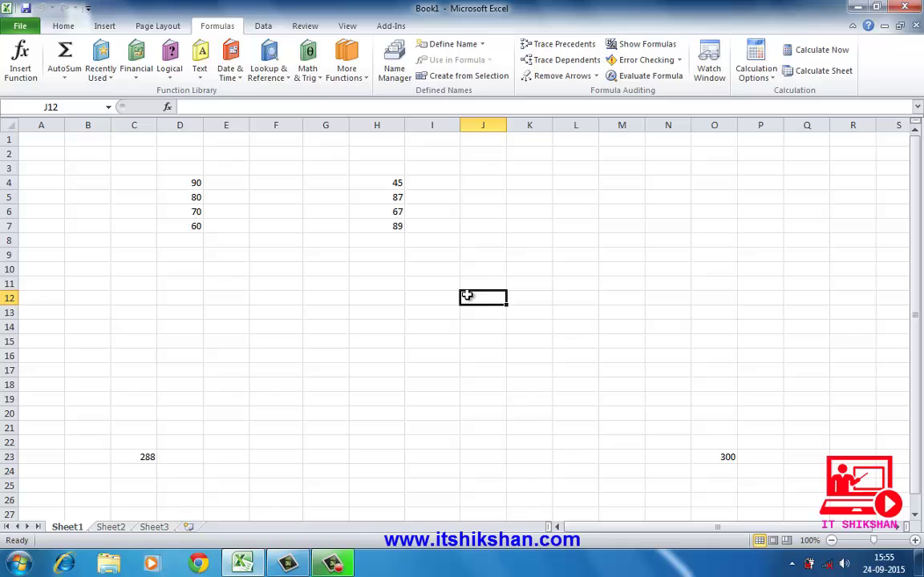
Trace the dependents of cells H4 and D4 and remove the tracer arrows
left_click(387, 177)
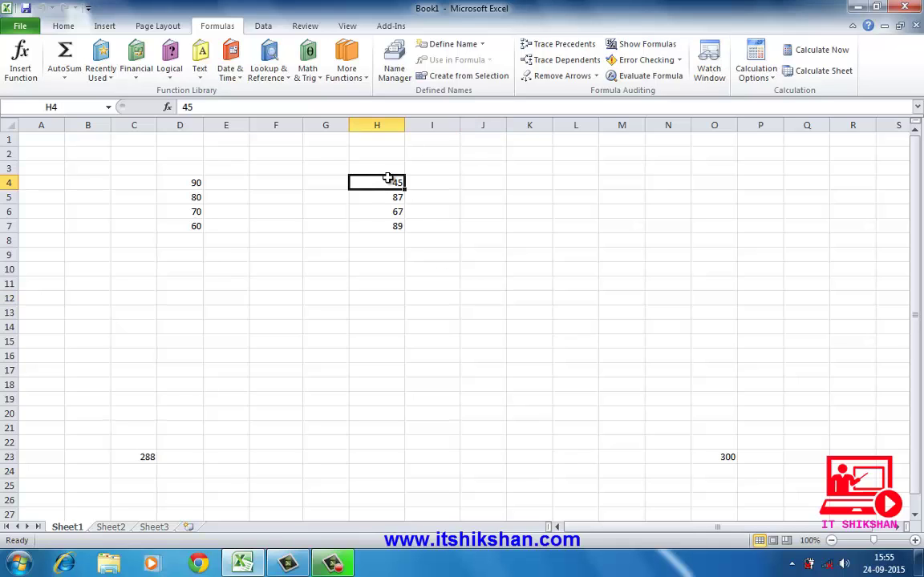
left_click(571, 64)
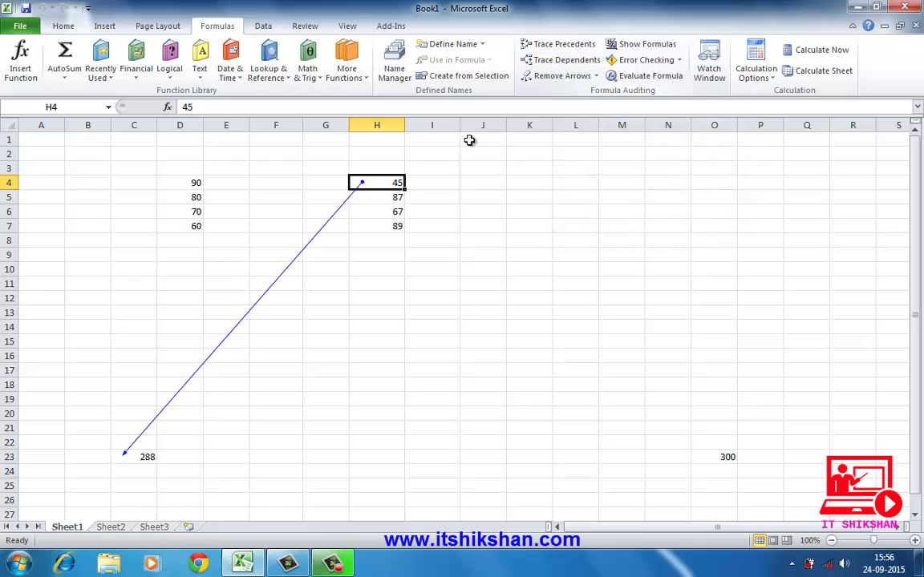
left_click(183, 184)
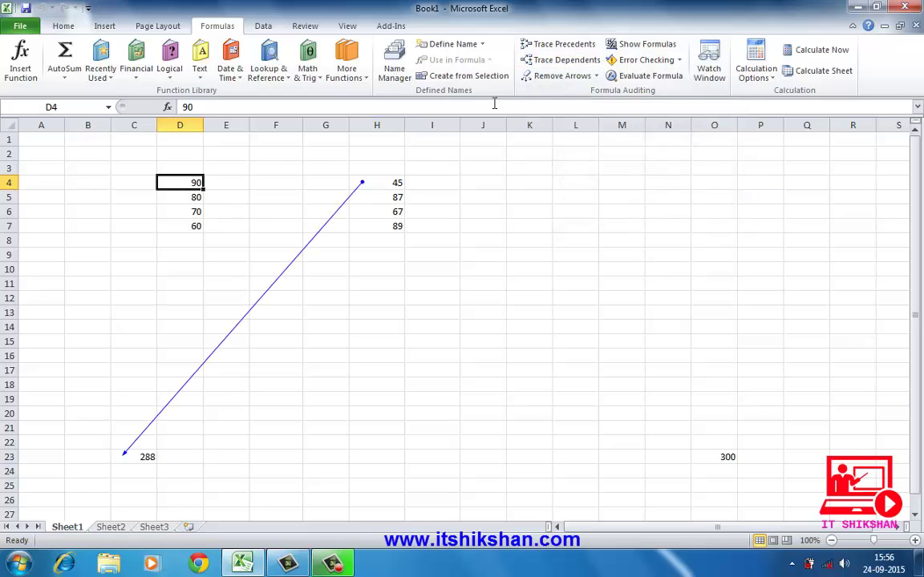
left_click(578, 61)
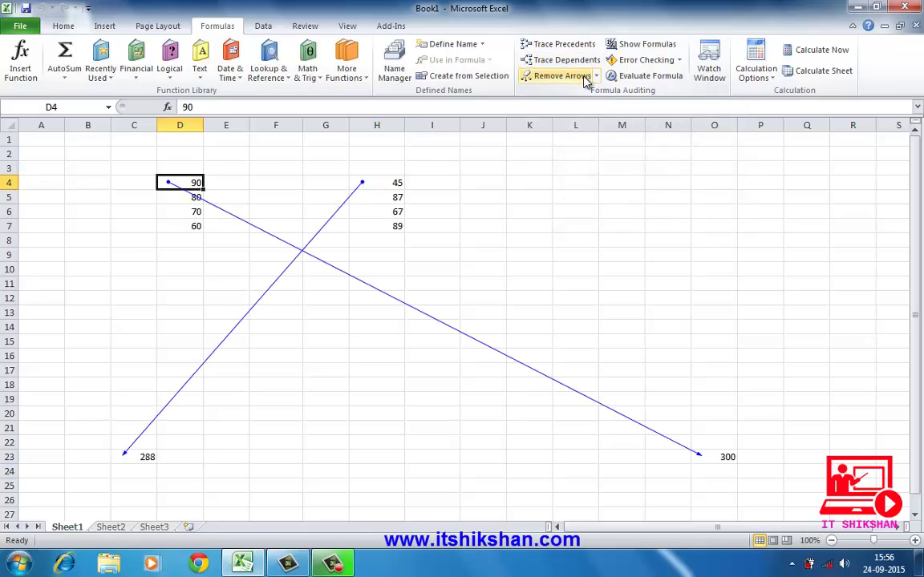
left_click(582, 81)
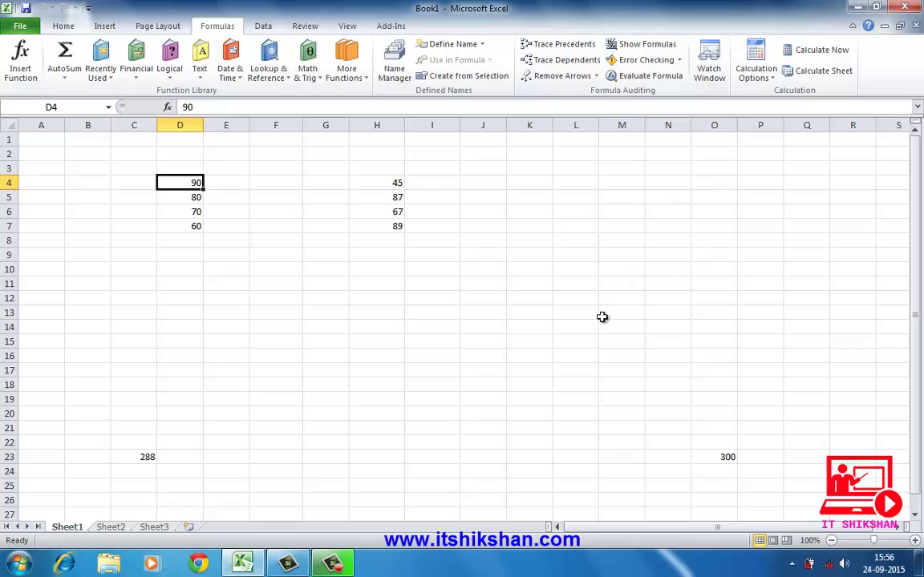
Show the sheet's formulas in place of their results, close the Windows color scheme dialog, and switch back to showing results
left_click(721, 457)
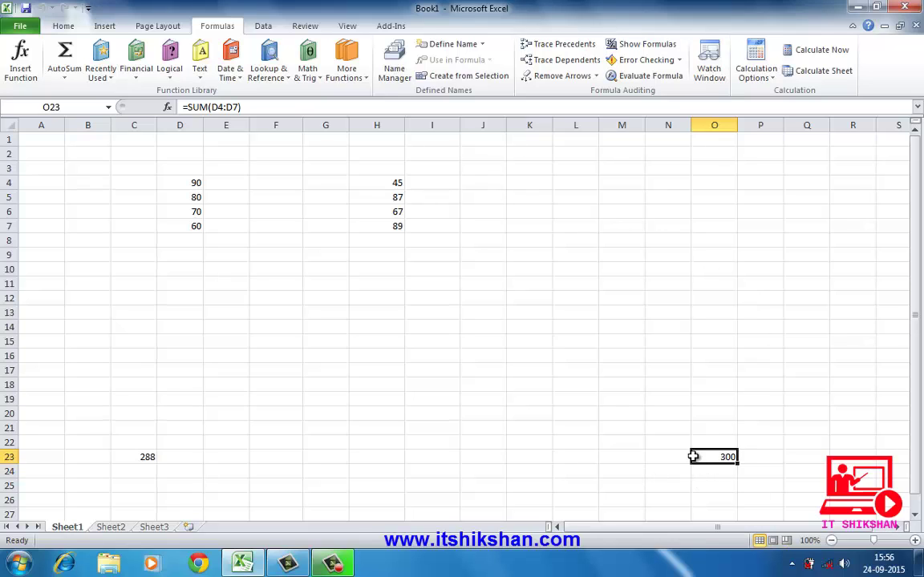
left_click(664, 51)
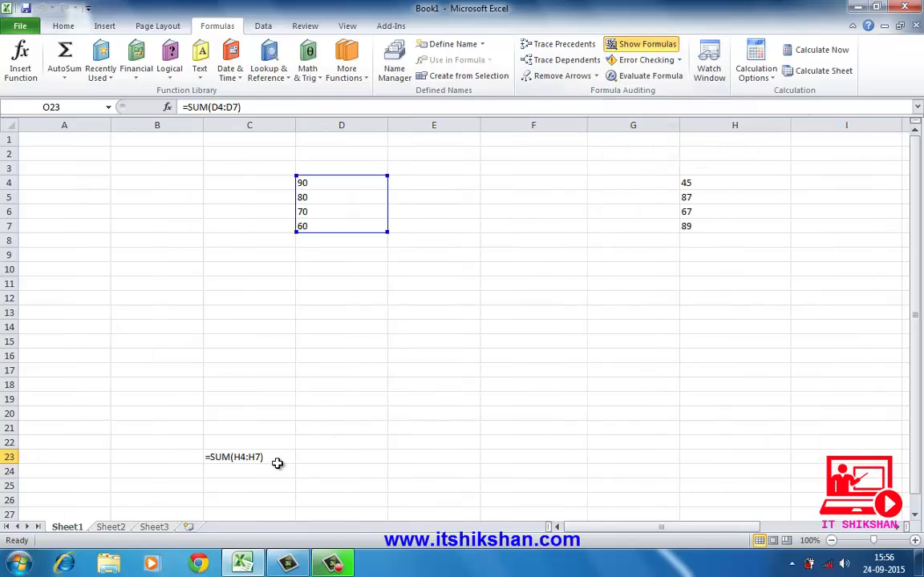
scroll(509, 443, "down", 4)
scroll(510, 441, "up", 4)
left_click(635, 128)
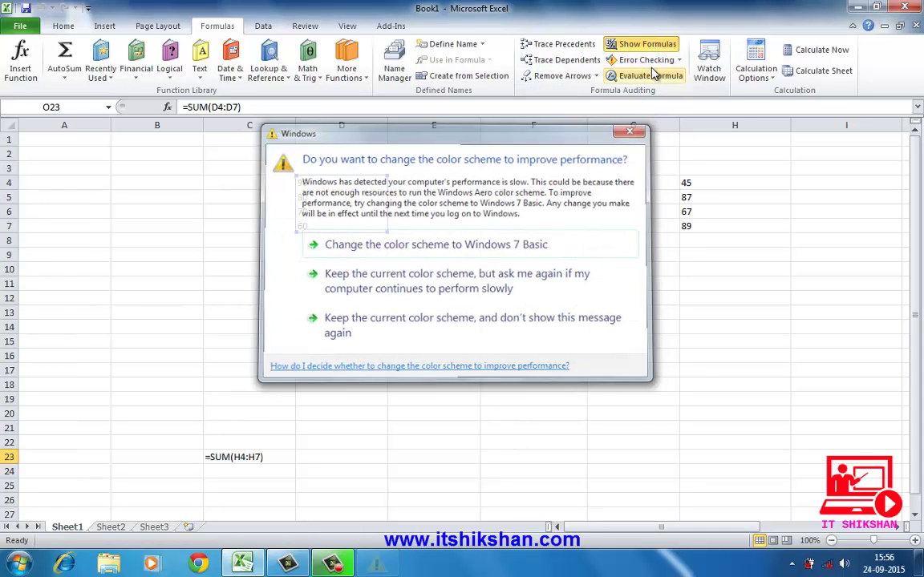
left_click(653, 43)
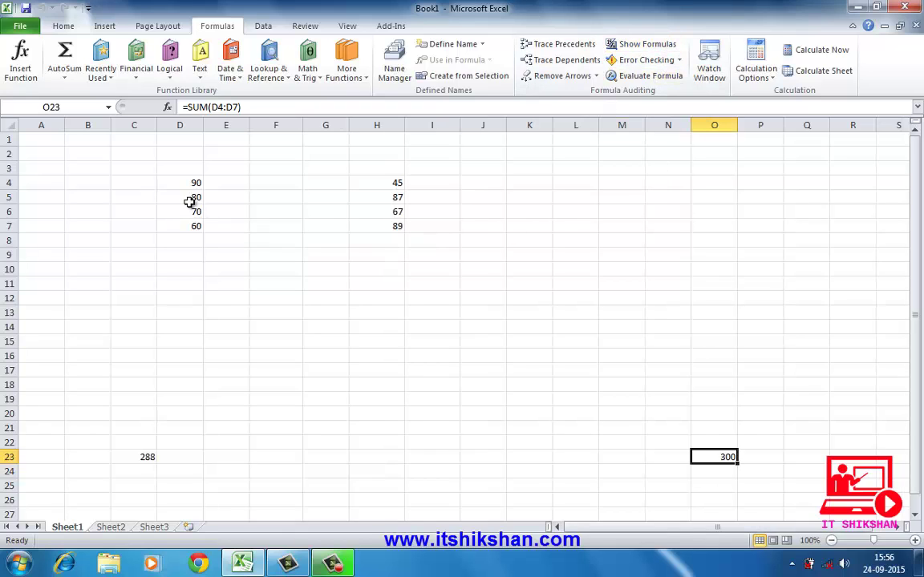
Delete the SUM formula from cell C23
left_click(143, 457)
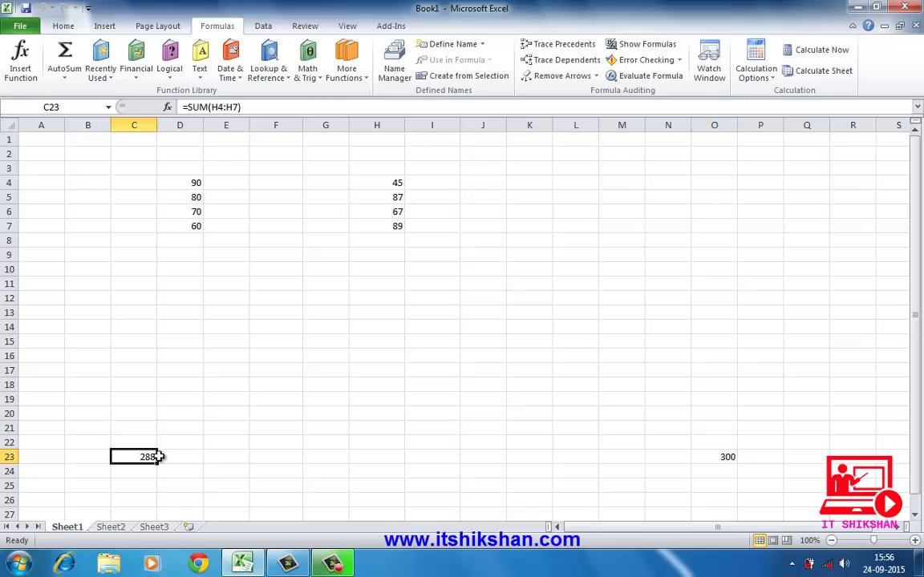
key("Delete")
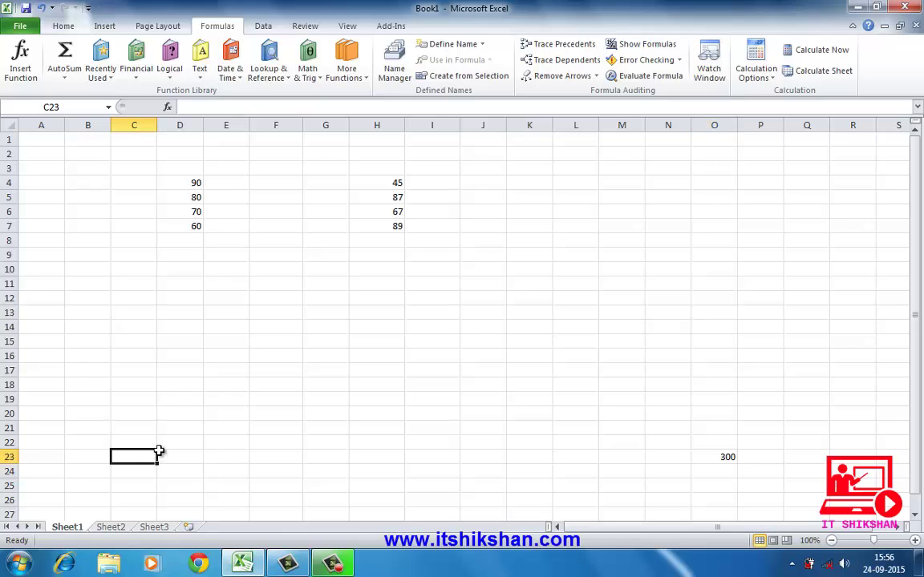
Move the SUM formula from cell O23 to D8, directly below the numbers in column D
left_click(711, 457)
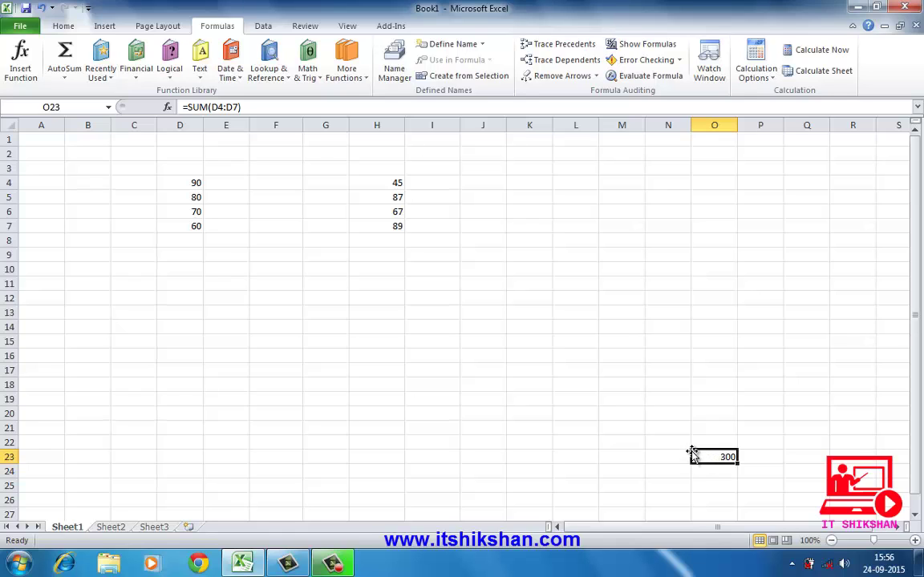
left_click_drag(693, 455, 170, 241)
left_click(231, 224)
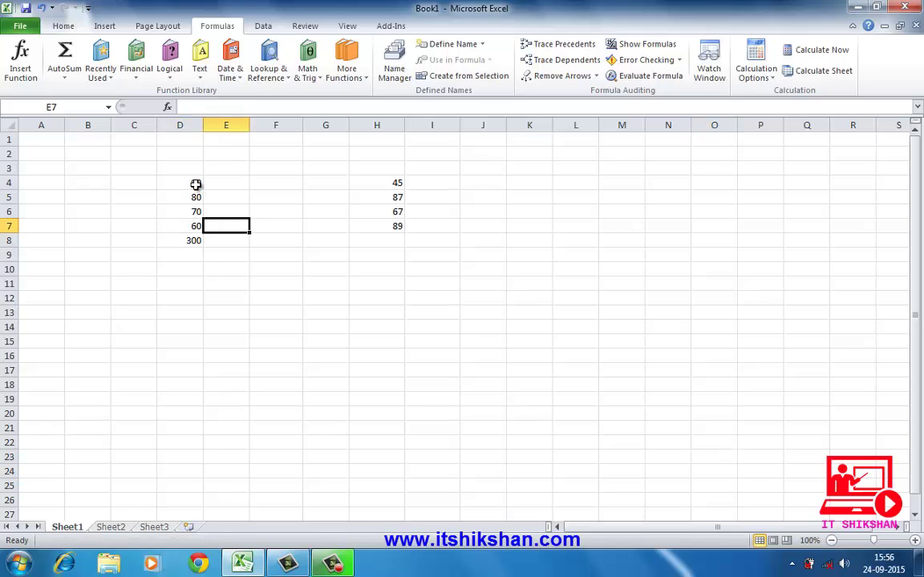
Insert a space before the opening bracket of the SUM formula in D8 and accept Excel's proposed correction
left_click(191, 241)
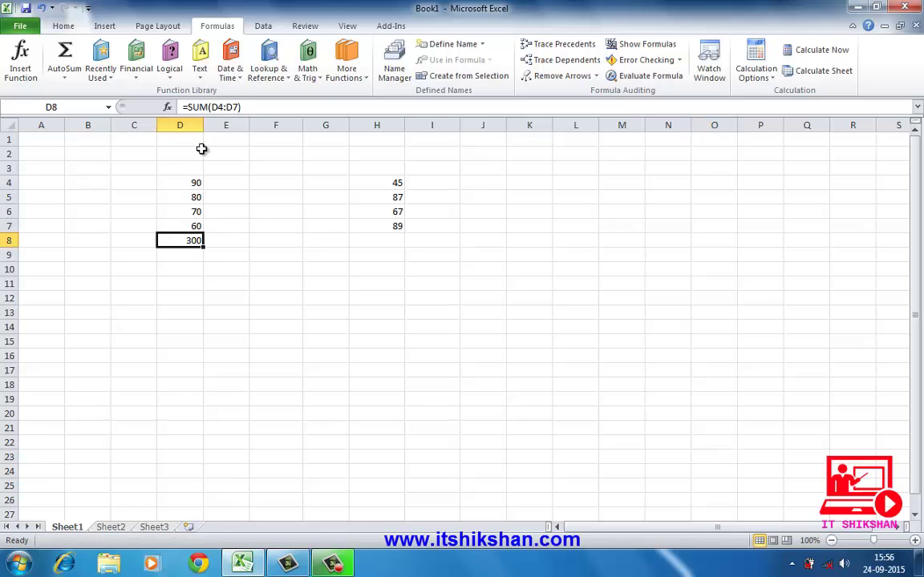
left_click(208, 107)
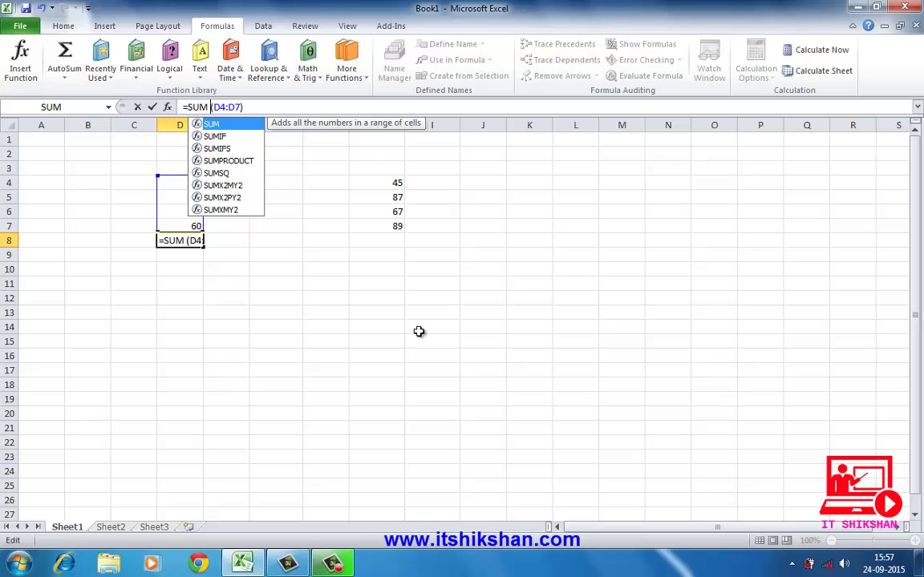
key("Return")
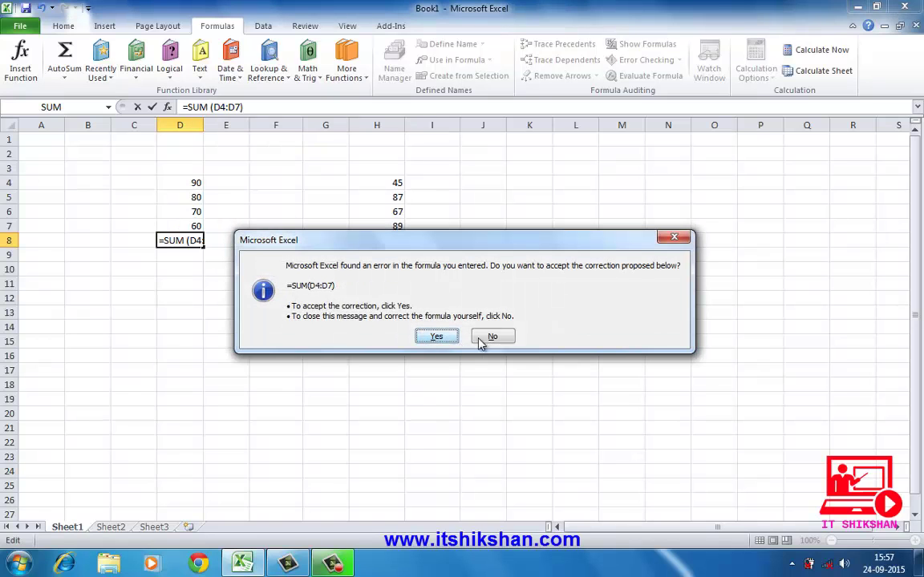
left_click(449, 337)
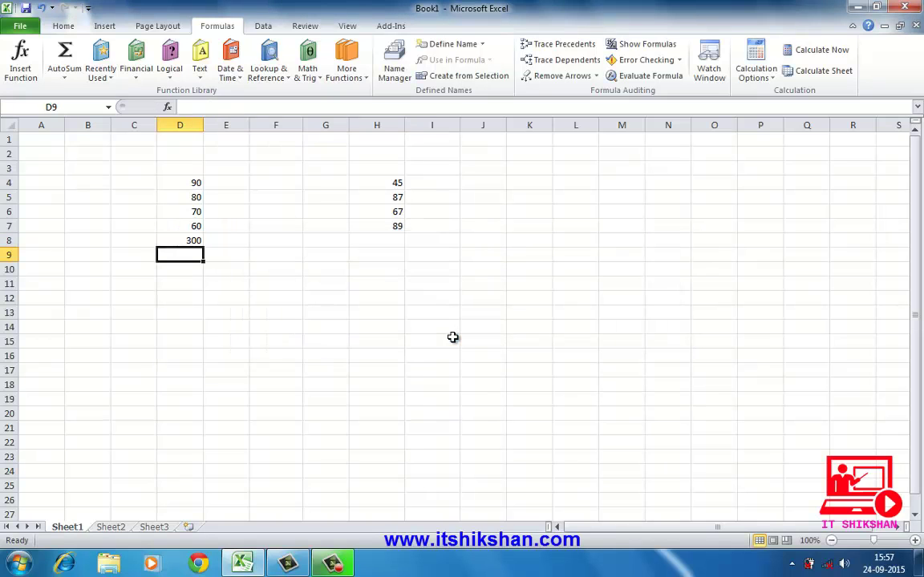
Enter =SUM (D4:D7) with a space before the bracket in D8, rejecting the proposed correction
left_click(171, 240)
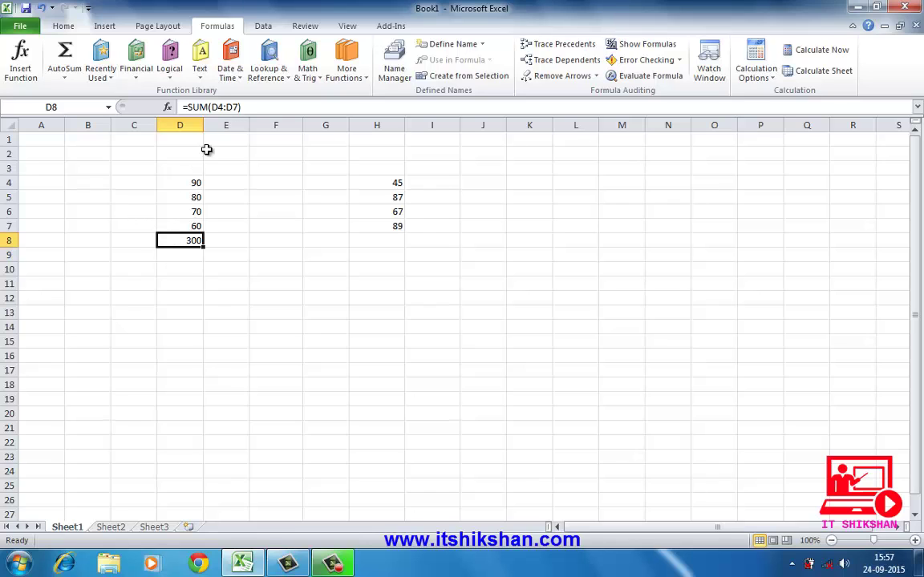
left_click(208, 106)
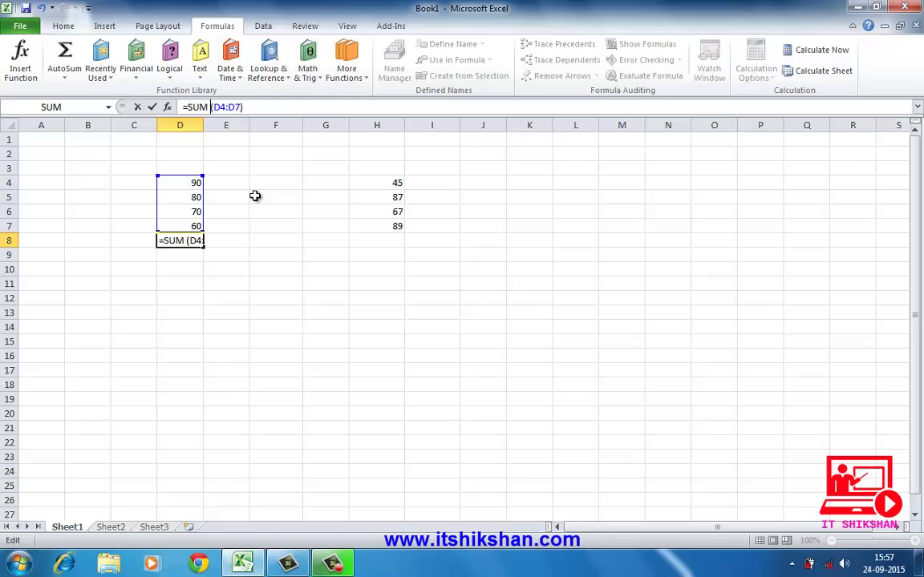
key("Return")
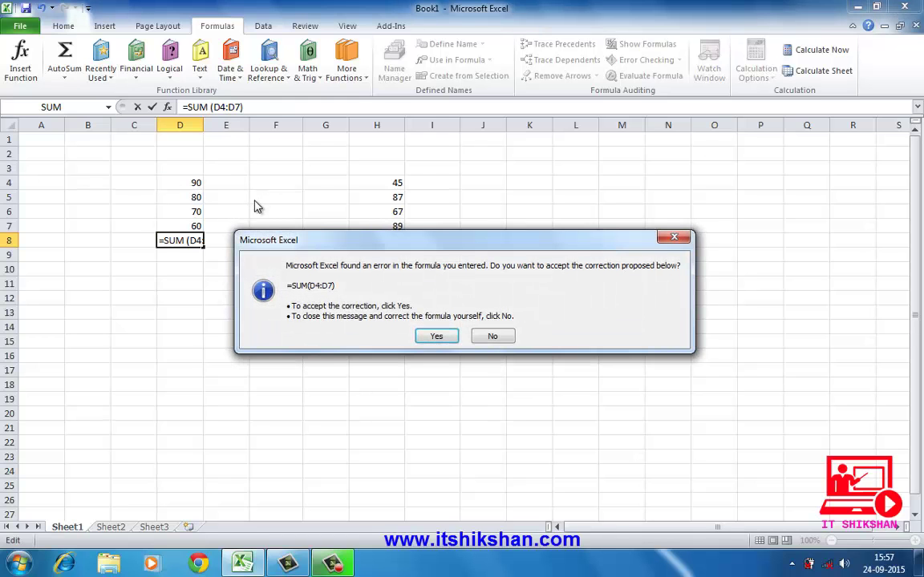
left_click(490, 337)
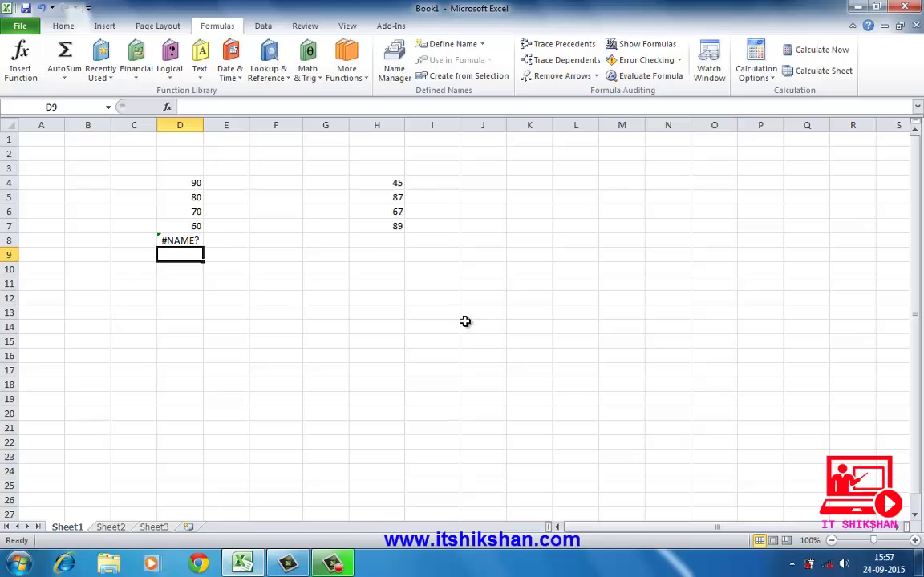
left_click(433, 341)
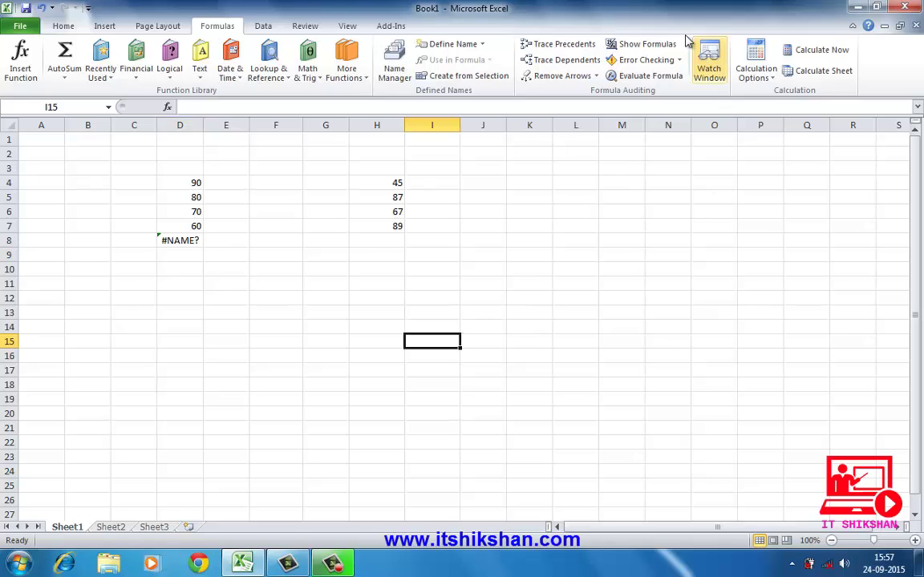
Run Error Checking on the sheet and correct the formula in D8 to =SUM(D4:D7) by accepting the proposed correction
left_click(656, 61)
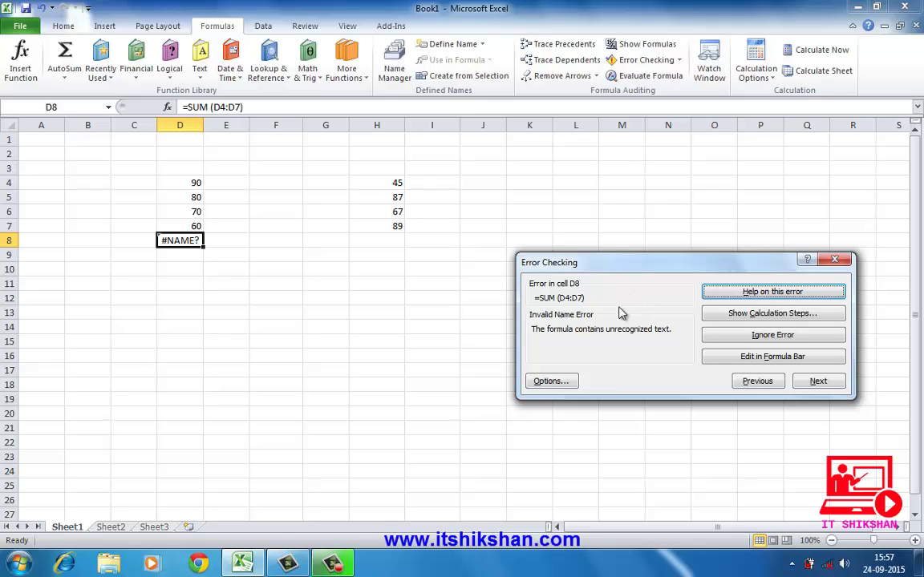
left_click(767, 358)
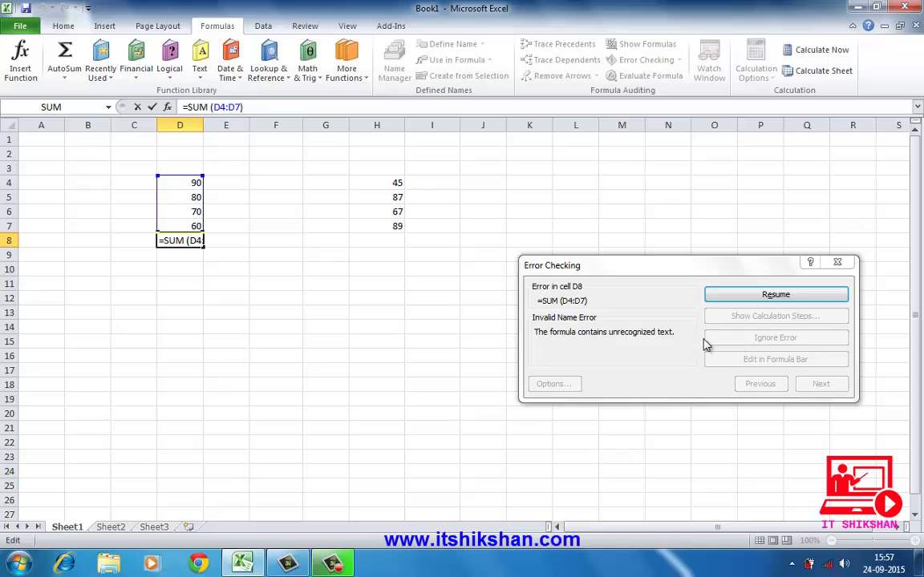
left_click(754, 303)
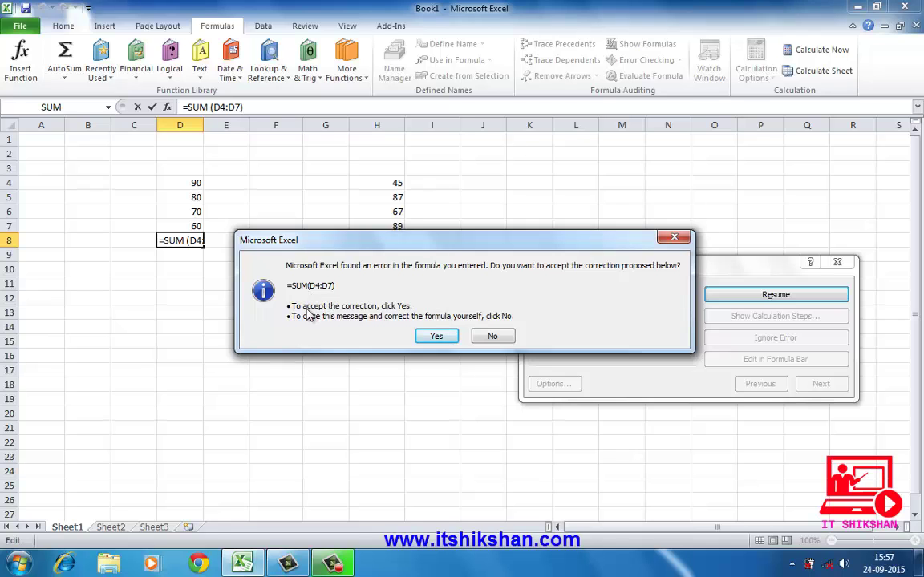
left_click(436, 336)
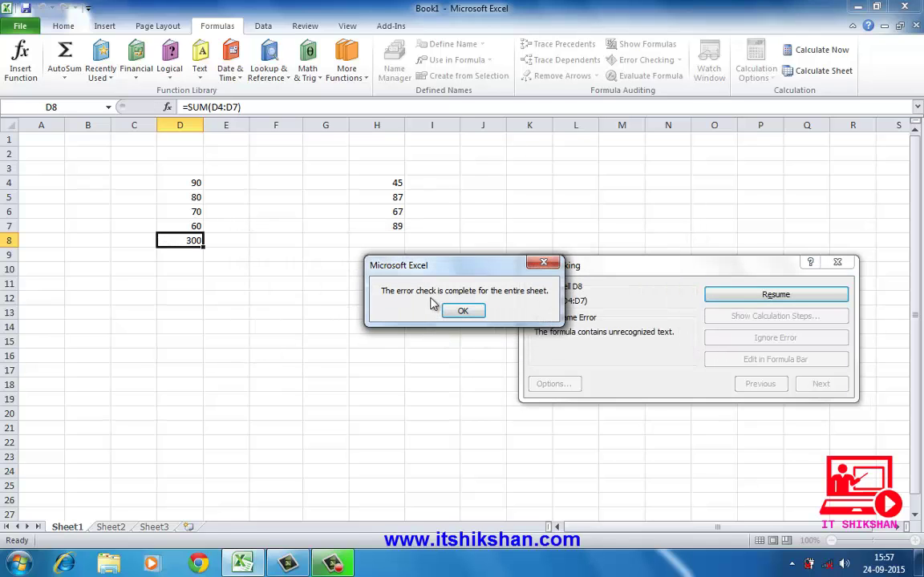
left_click(456, 312)
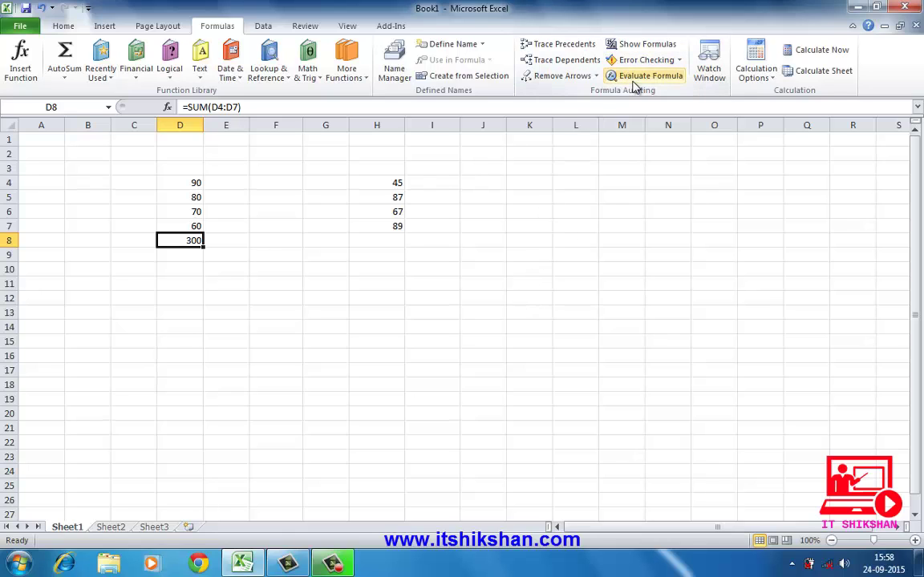
Add a watch for cell D8 in the Watch Window and close the window
left_click(521, 298)
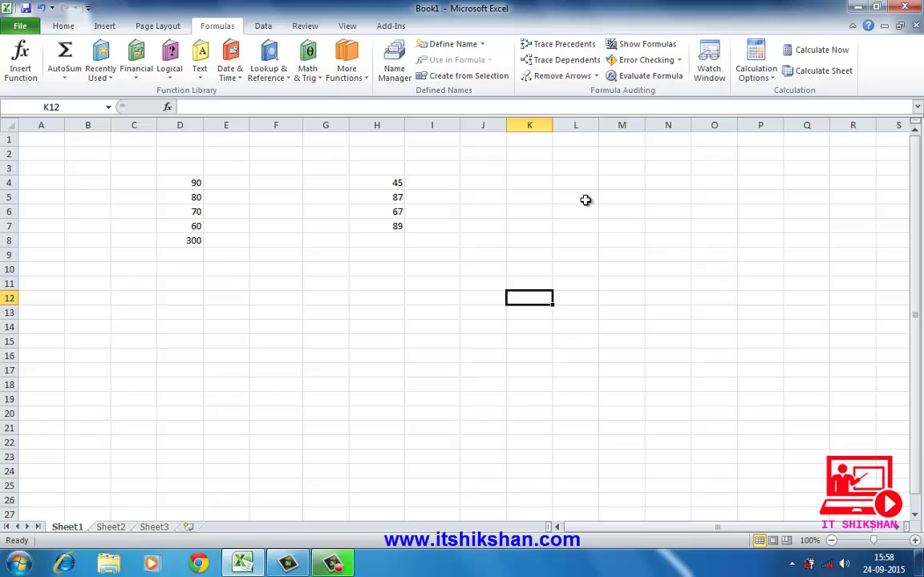
left_click(193, 241)
left_click(708, 71)
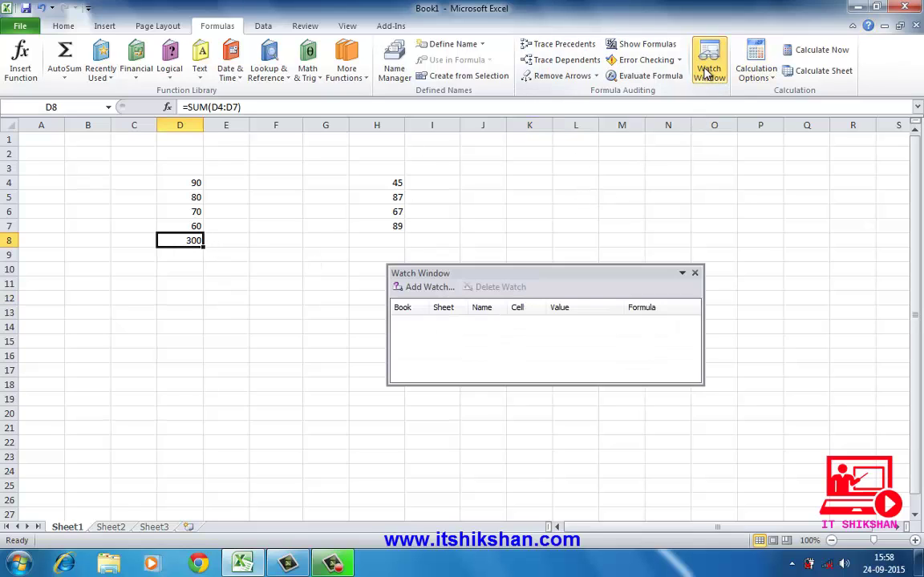
left_click(426, 288)
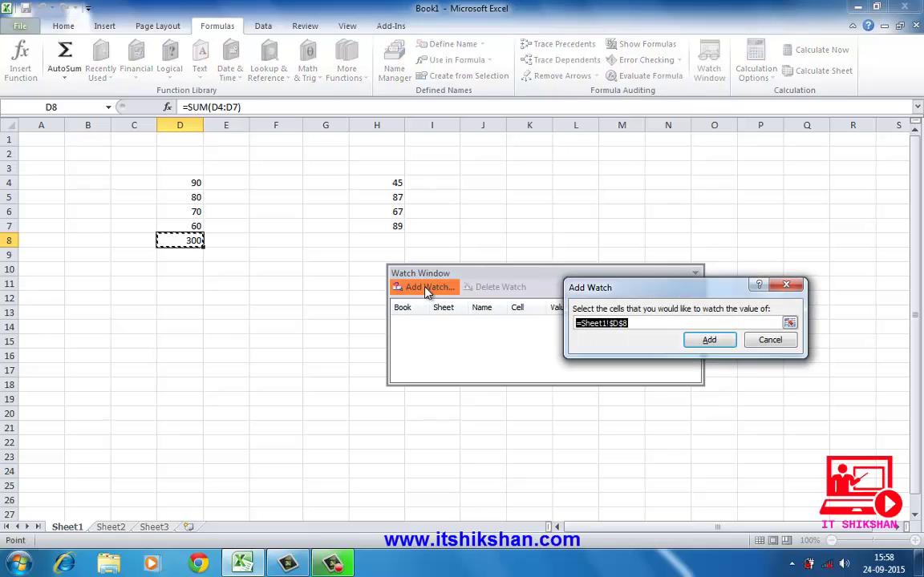
left_click(710, 340)
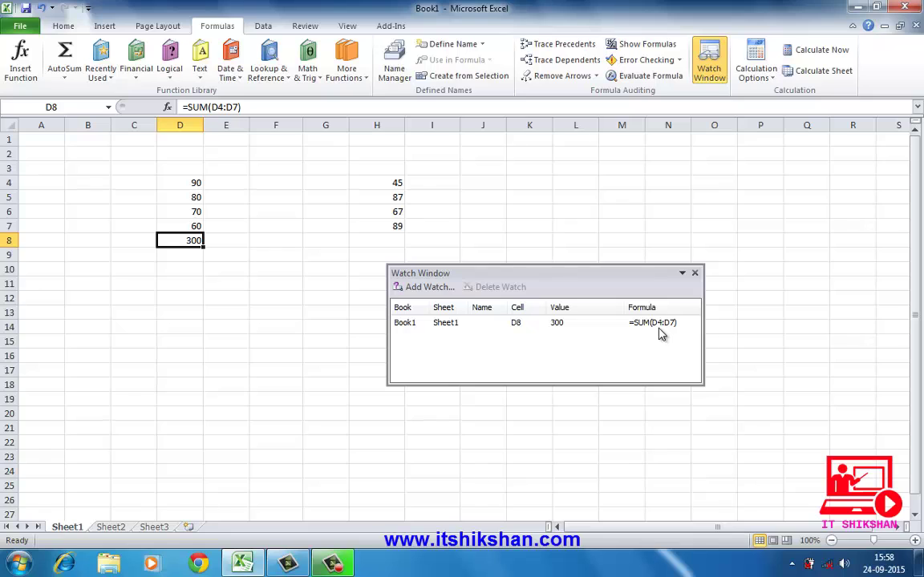
left_click(695, 273)
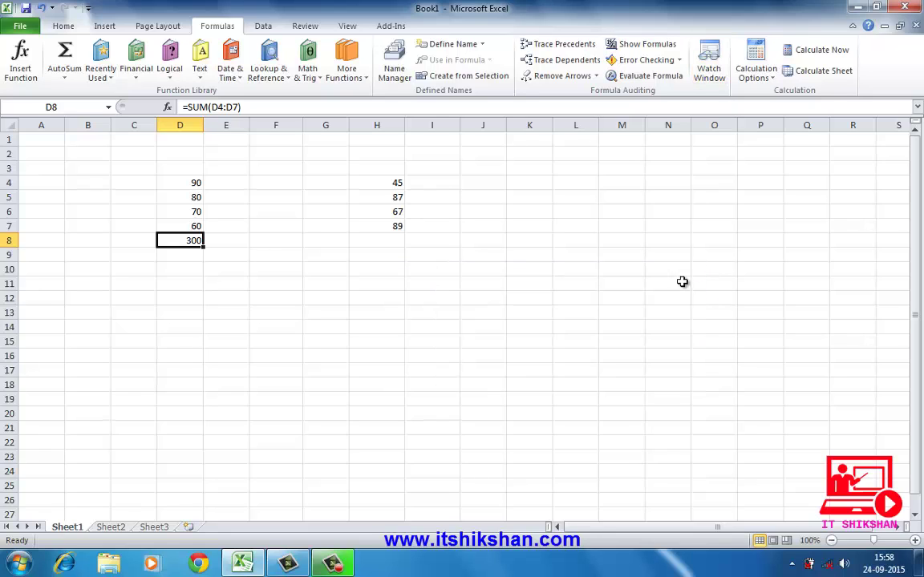
Review the calculation options and set cell D4 to 200, dismissing the Windows color scheme dialog
left_click(767, 84)
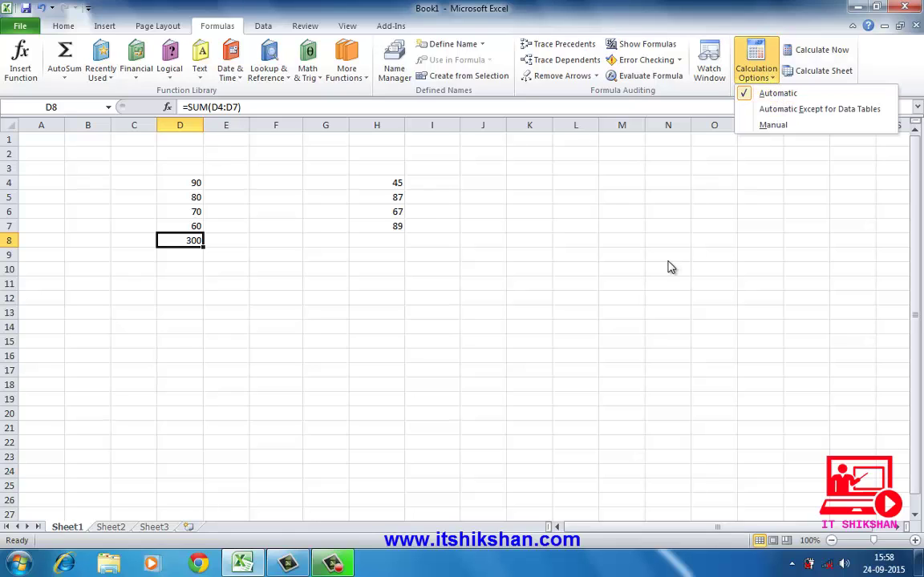
left_click(325, 300)
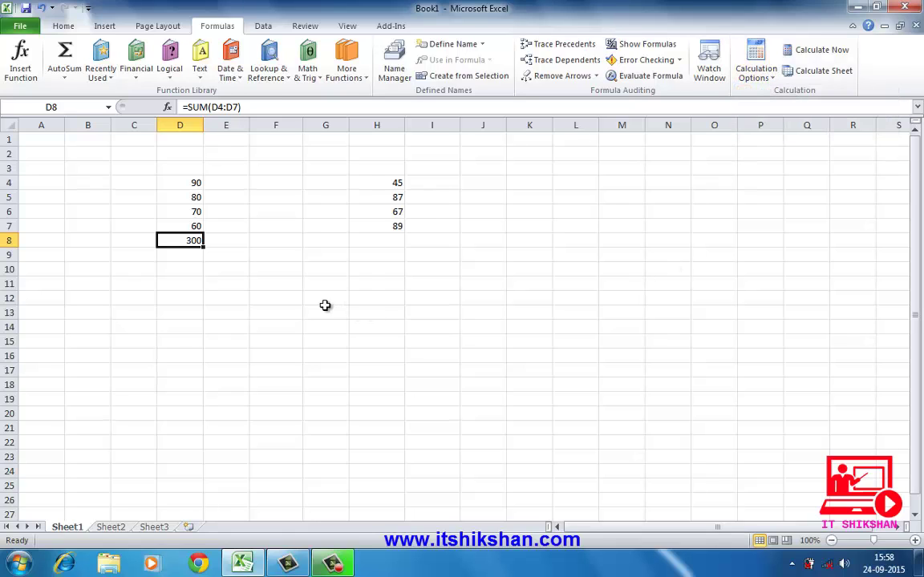
left_click(196, 183)
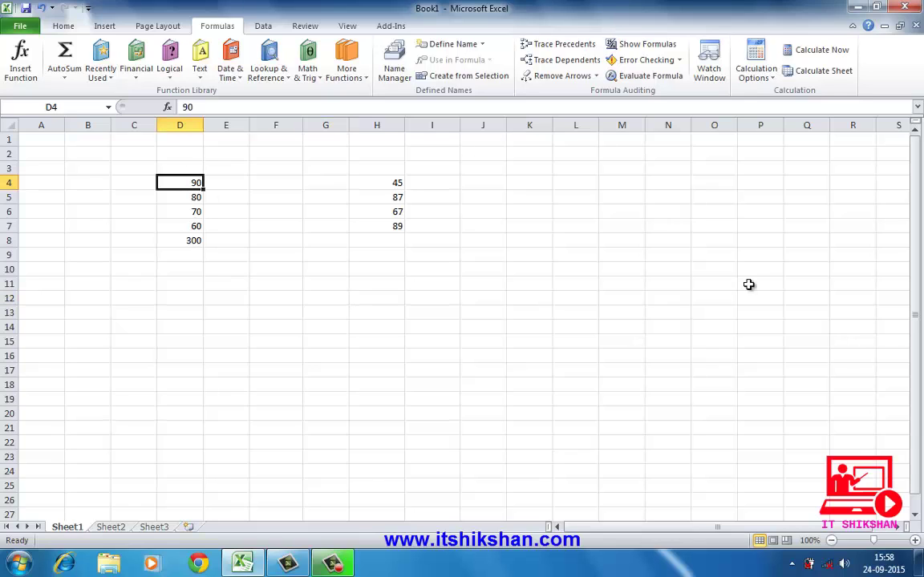
type("200")
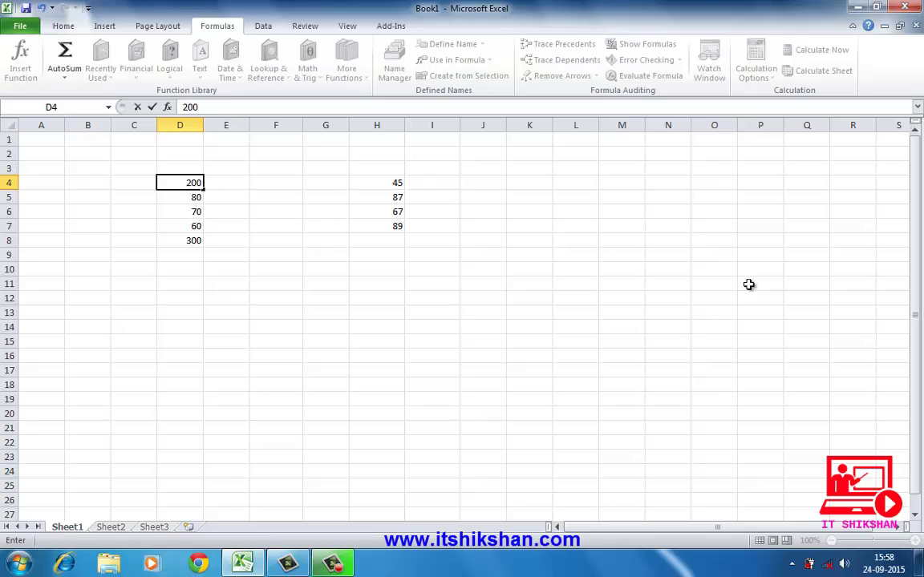
key("Return")
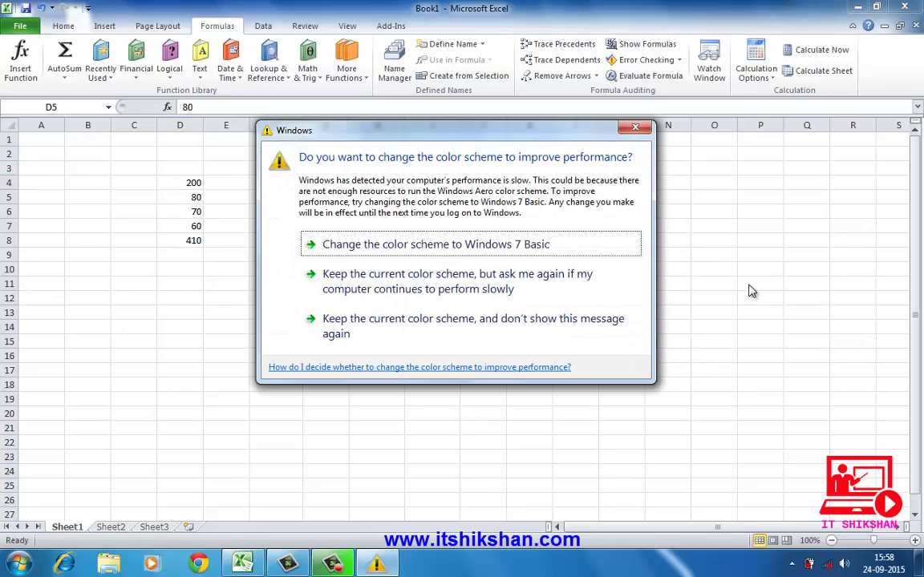
left_click(635, 127)
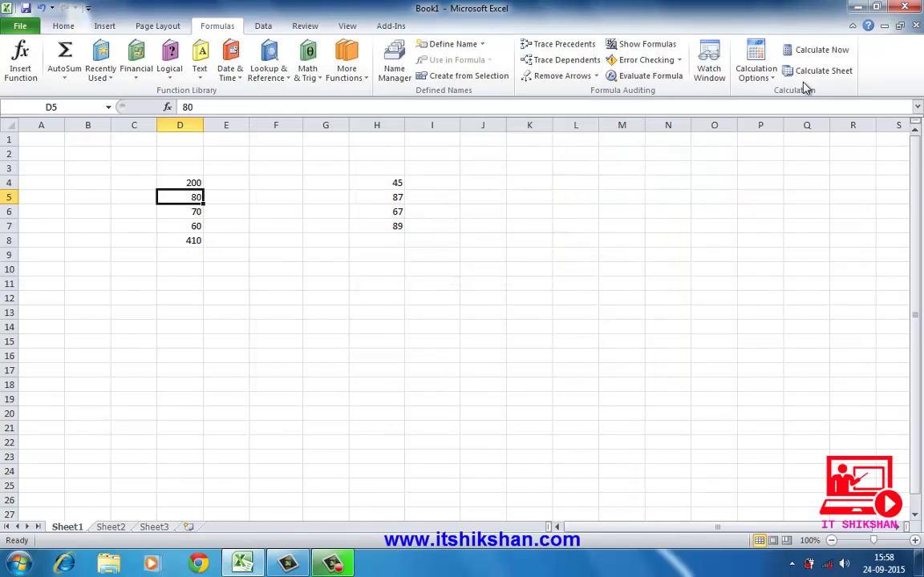
left_click(766, 82)
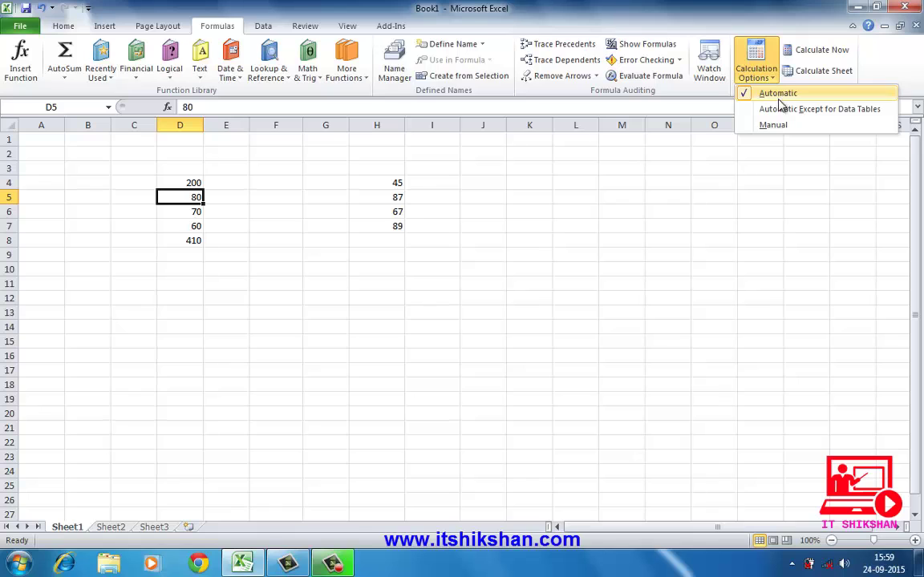
left_click(564, 209)
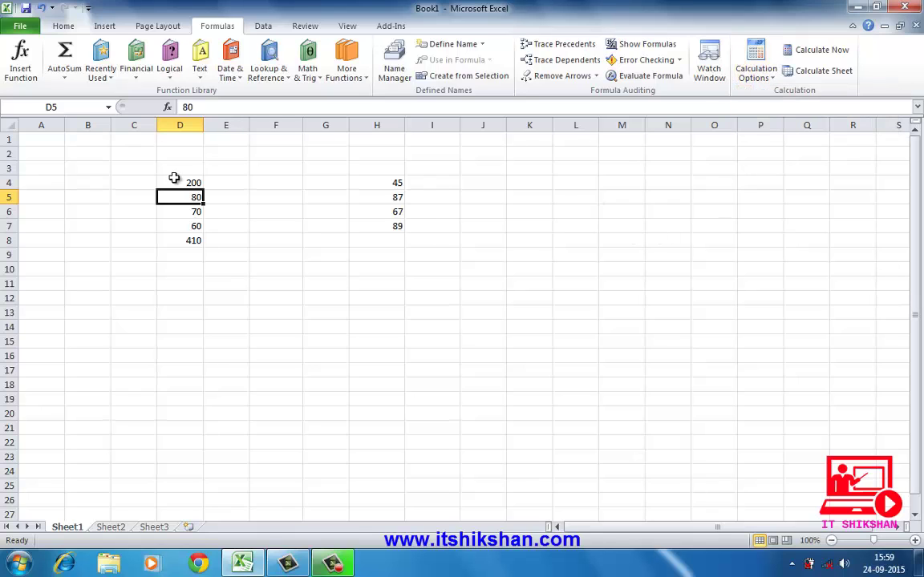
Clear all the sample data from the range D3:I13
left_click_drag(169, 169, 443, 294)
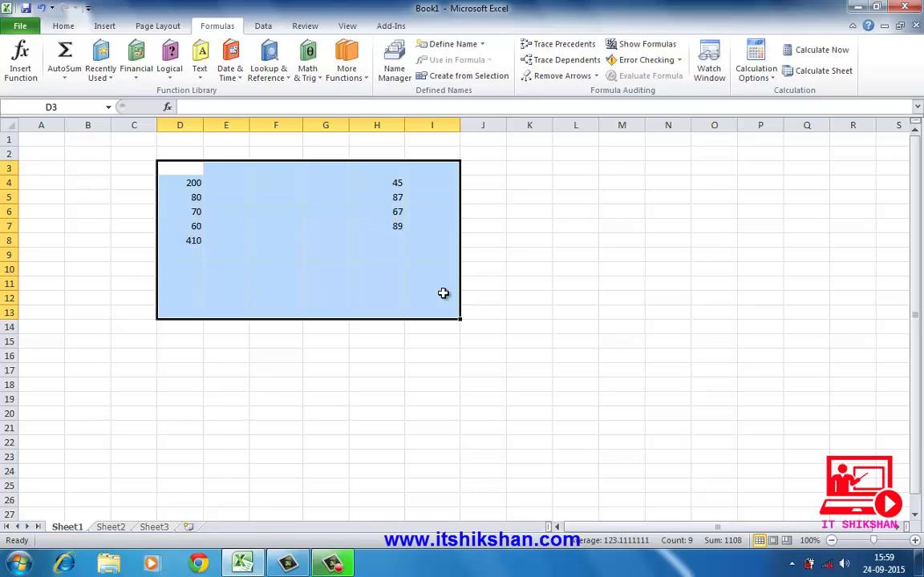
key("Delete")
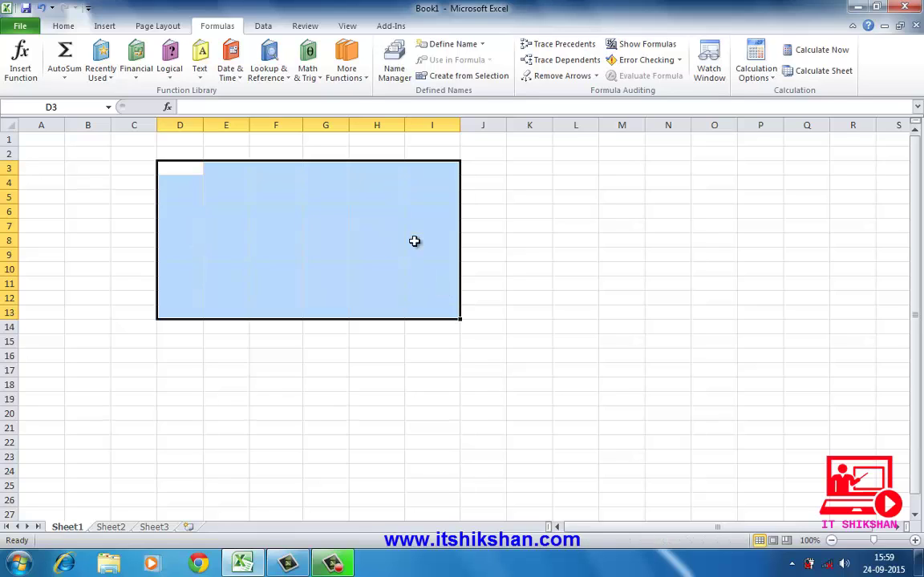
left_click(663, 298)
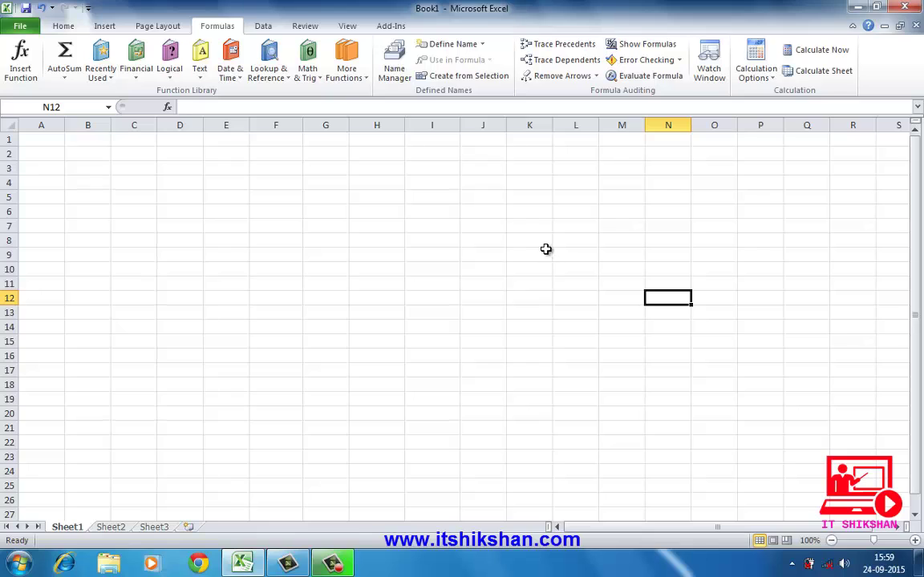